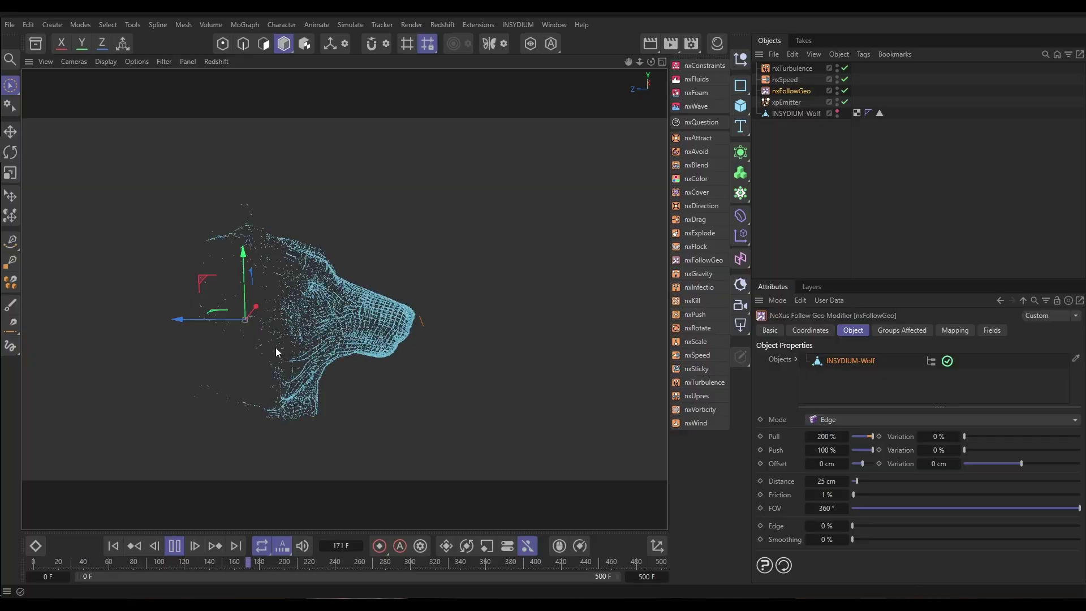
Preview the final effect by adding an nxAttract modifier and moving it up, away from the wolf head.
left_click(697, 138)
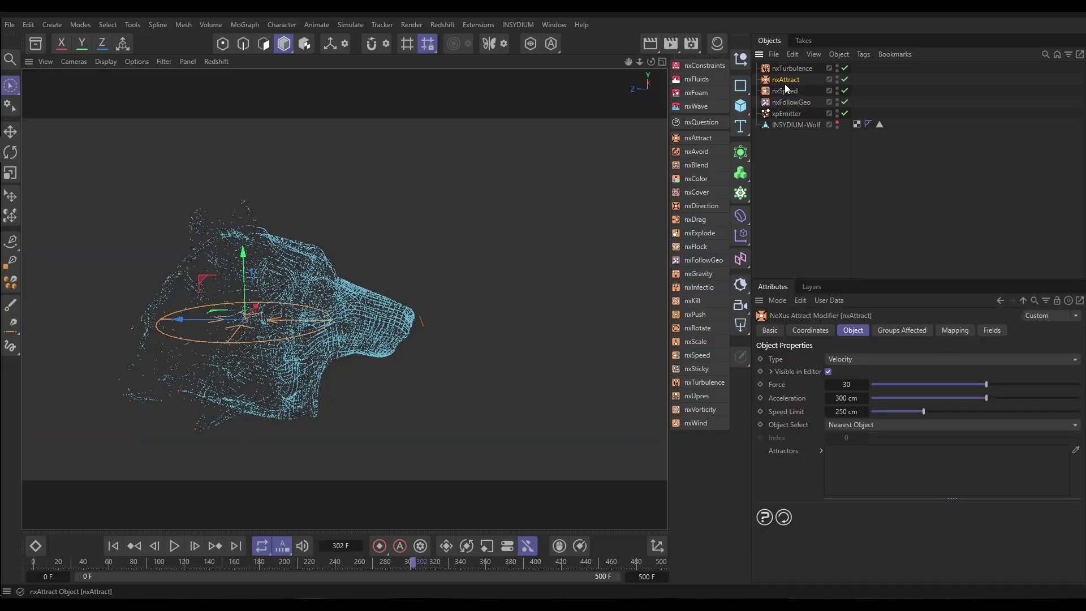
left_click_drag(249, 310, 469, 410)
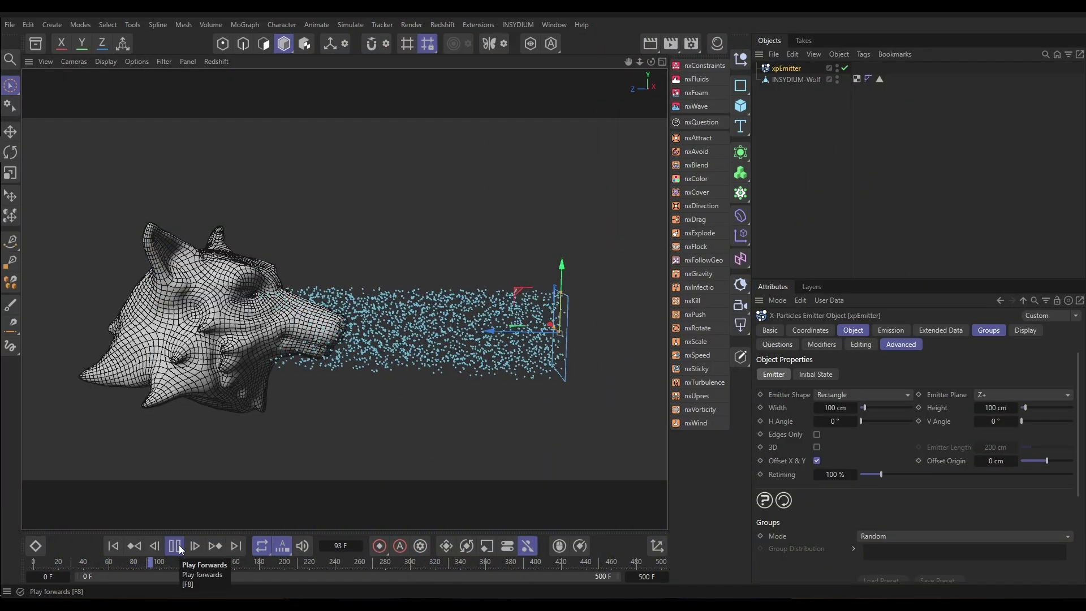
Pause playback and resize the emitter to 50 cm width and 0 cm height.
left_click(176, 546)
left_click_drag(417, 442, 412, 363, "alt")
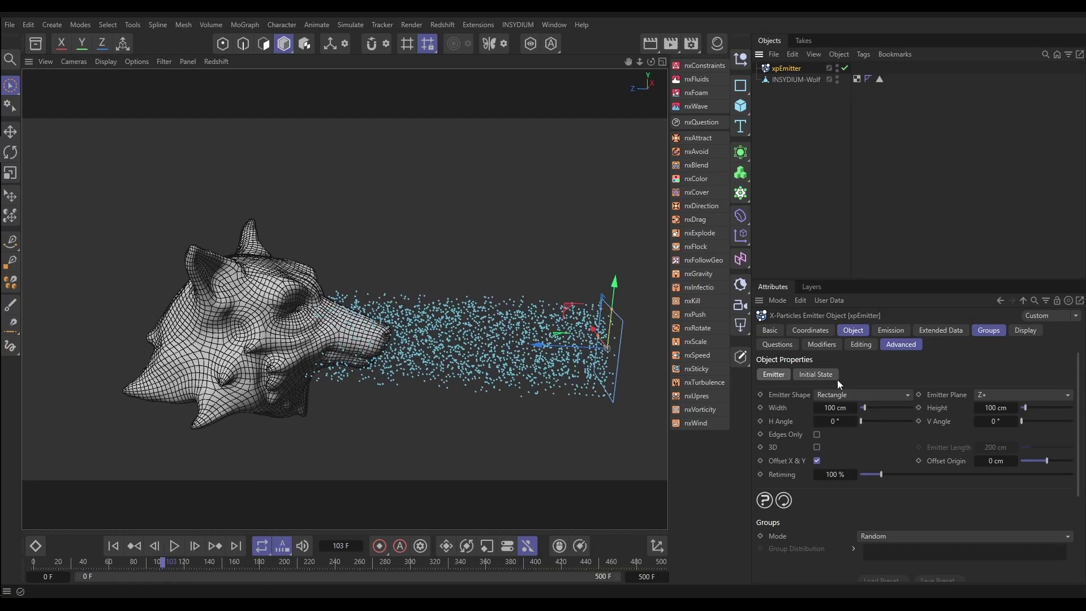
left_click(853, 330)
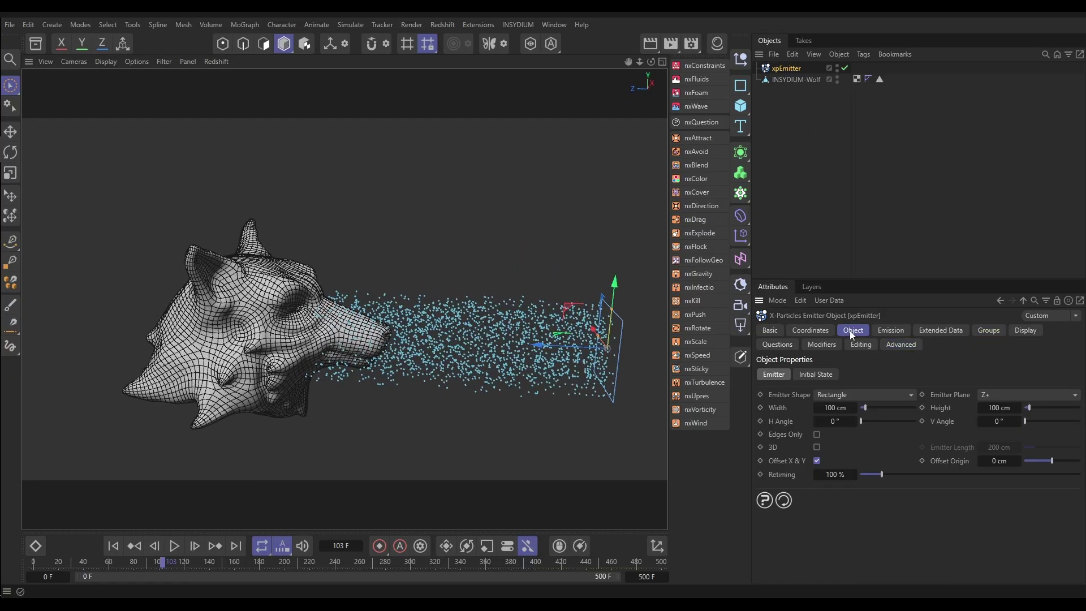
left_click(836, 408)
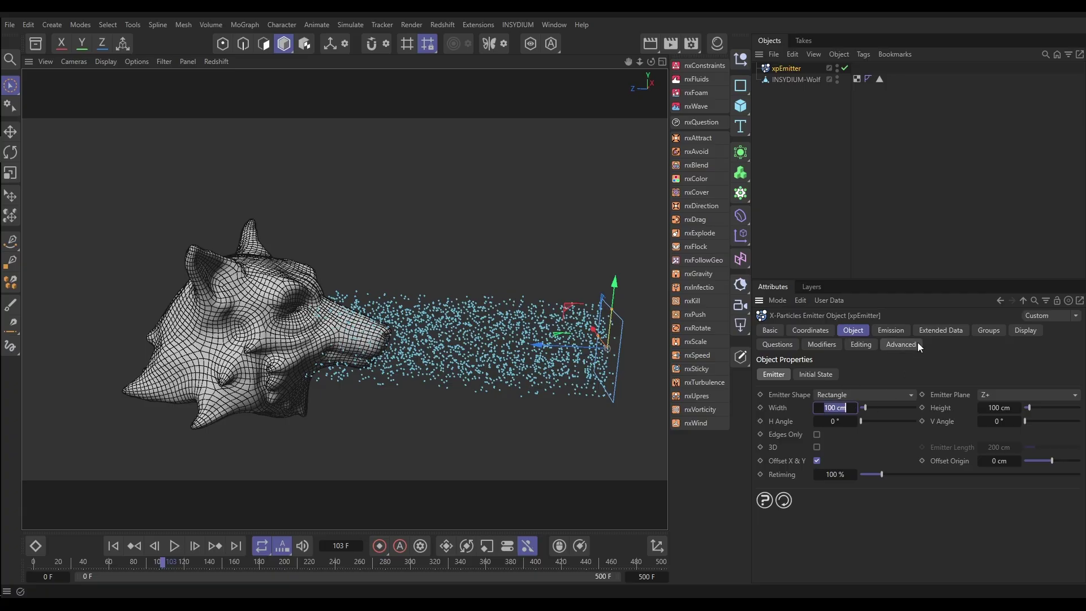
type("50")
key("Tab")
type("0")
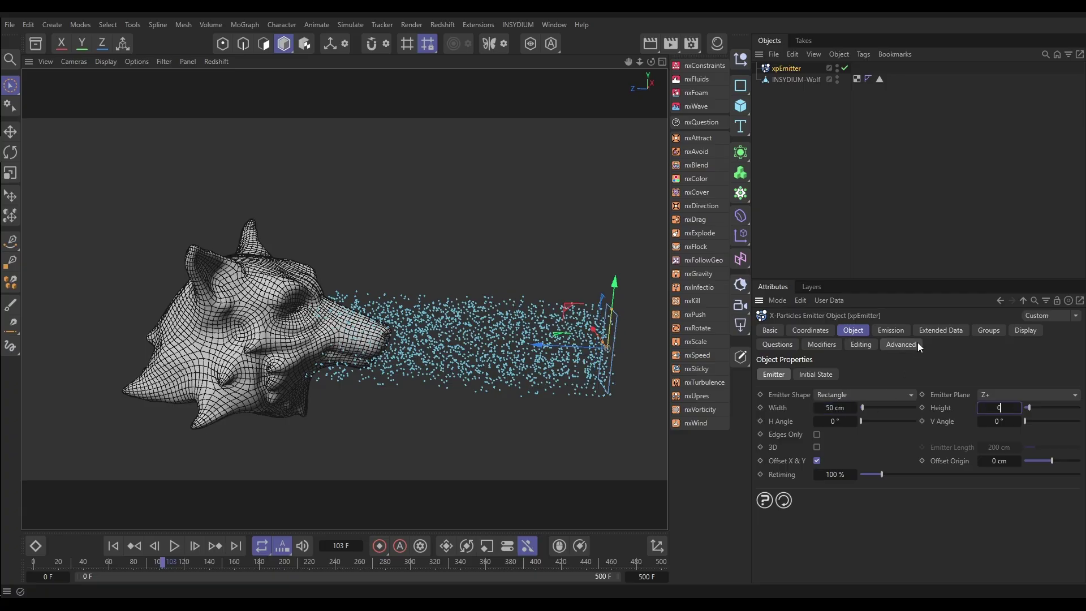
key("Return")
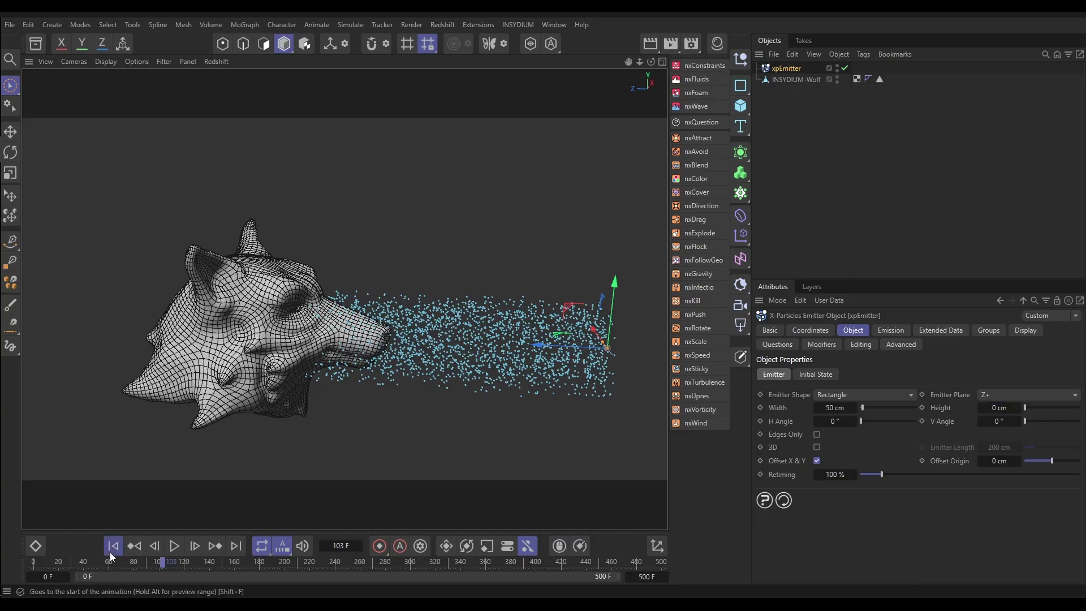
Replay the simulation, set Editor Display to Dots, and move the emitter onto the wolf's snout.
left_click(112, 546)
left_click(173, 545)
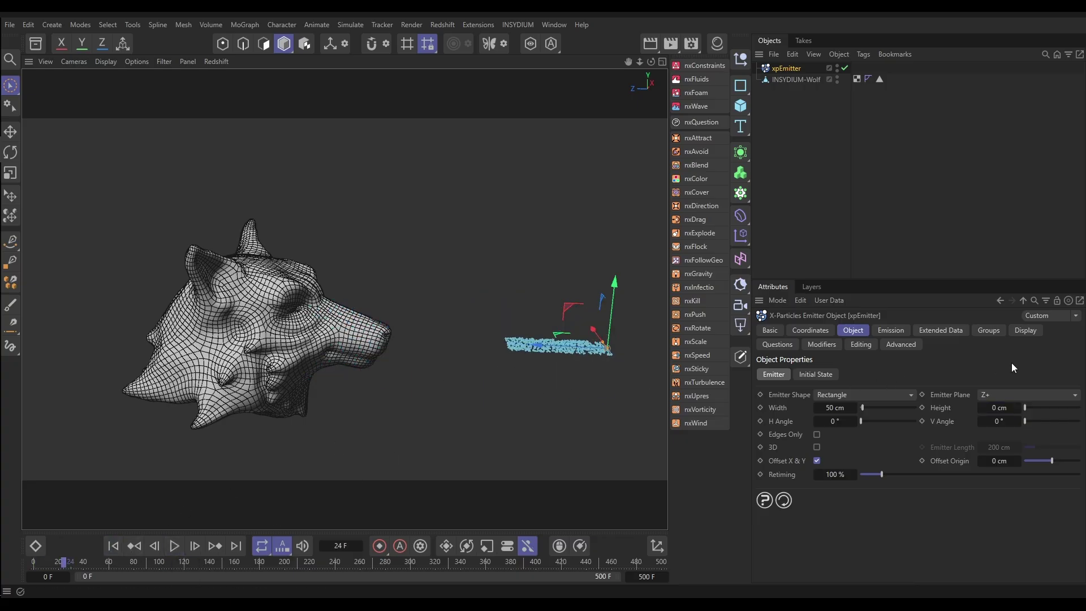
left_click(1025, 330)
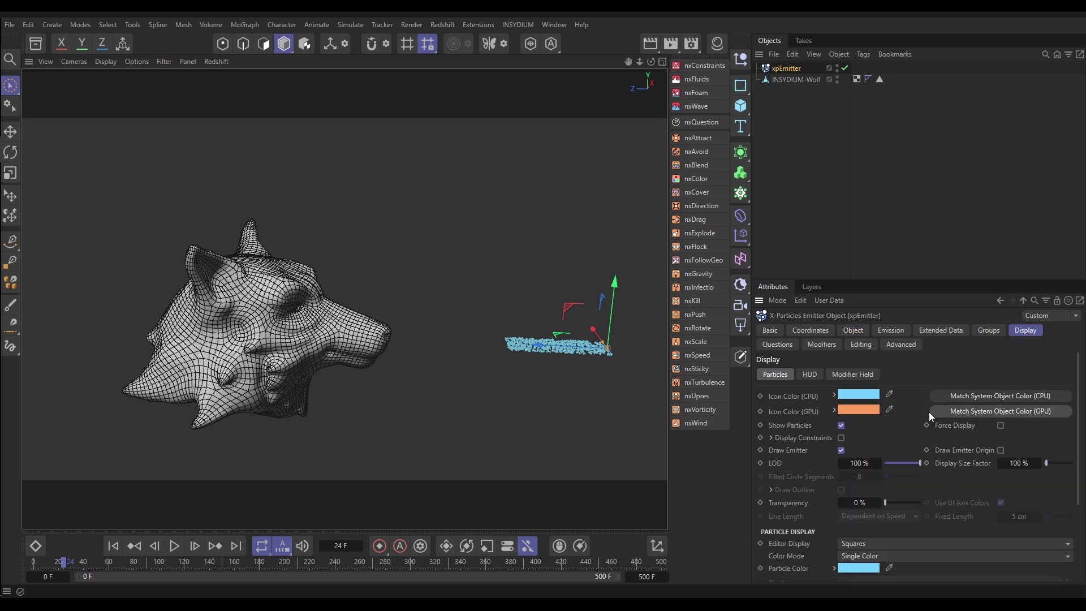
left_click(877, 543)
left_click(870, 313)
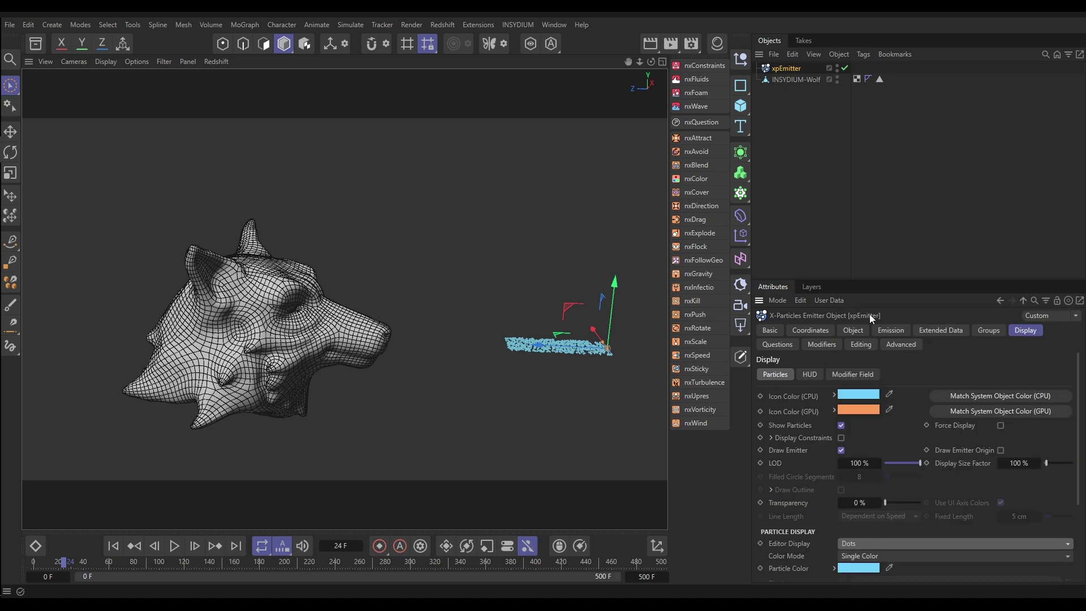
left_click_drag(538, 355, 335, 353)
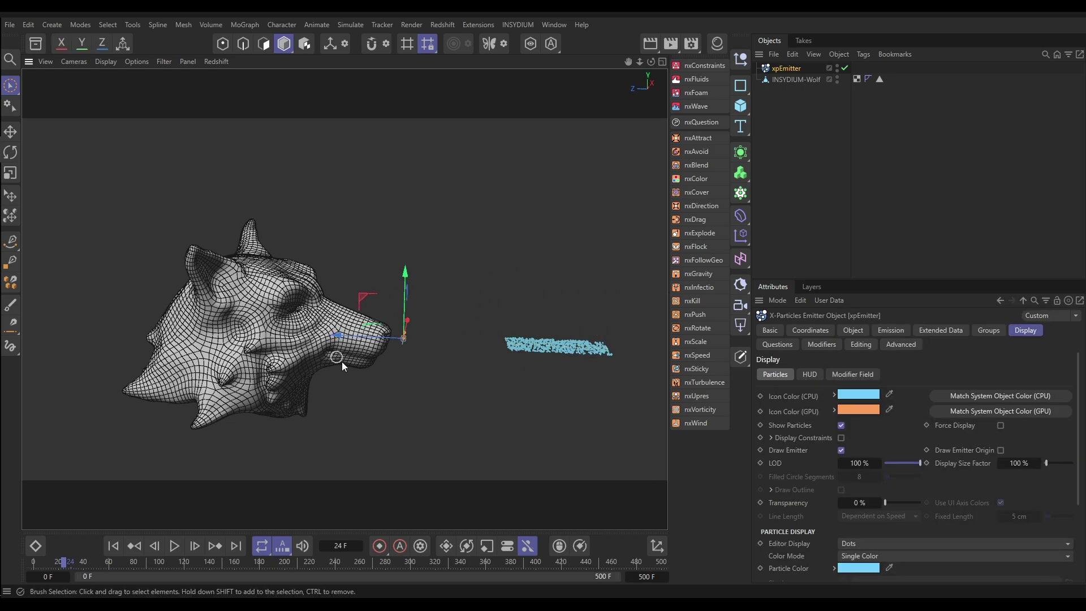
left_click(894, 332)
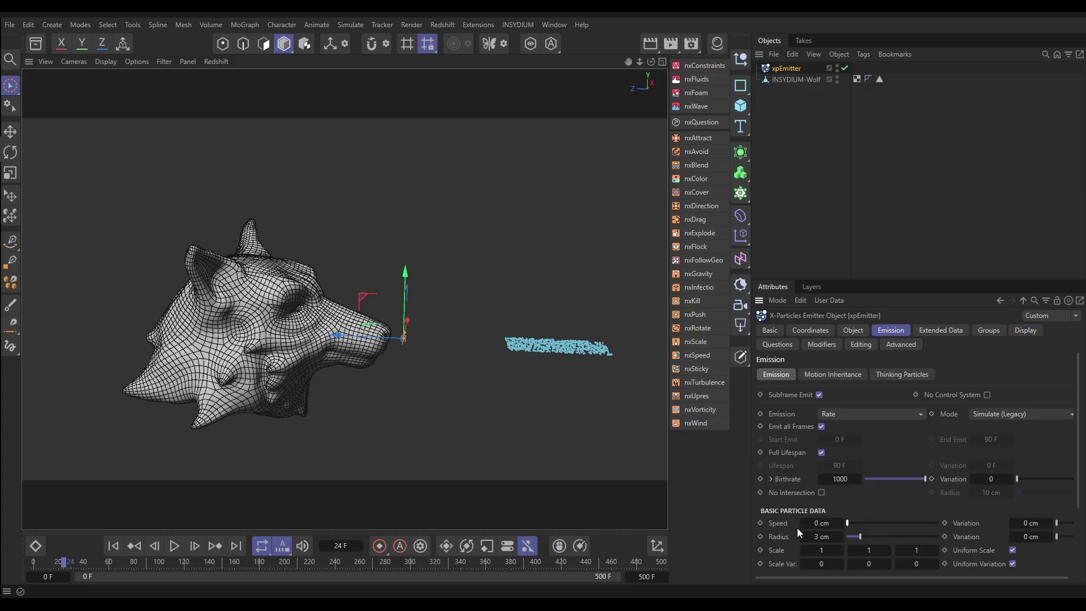
Set the particle radius to 2 cm and replay the simulation to check it.
left_click(815, 538)
type("2")
key("Return")
left_click(119, 548)
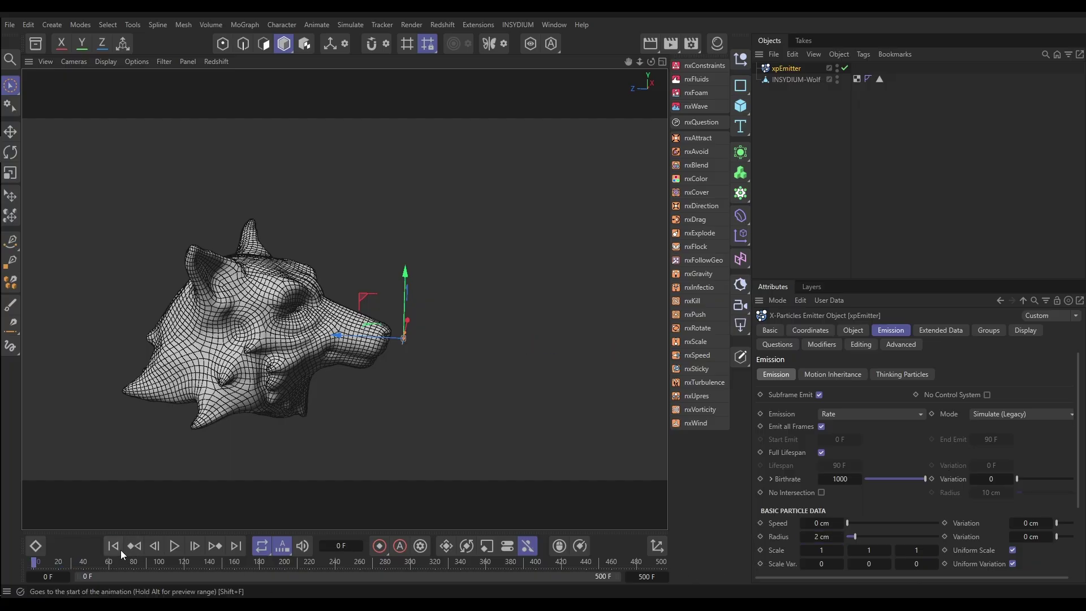
left_click(175, 545)
left_click(452, 274)
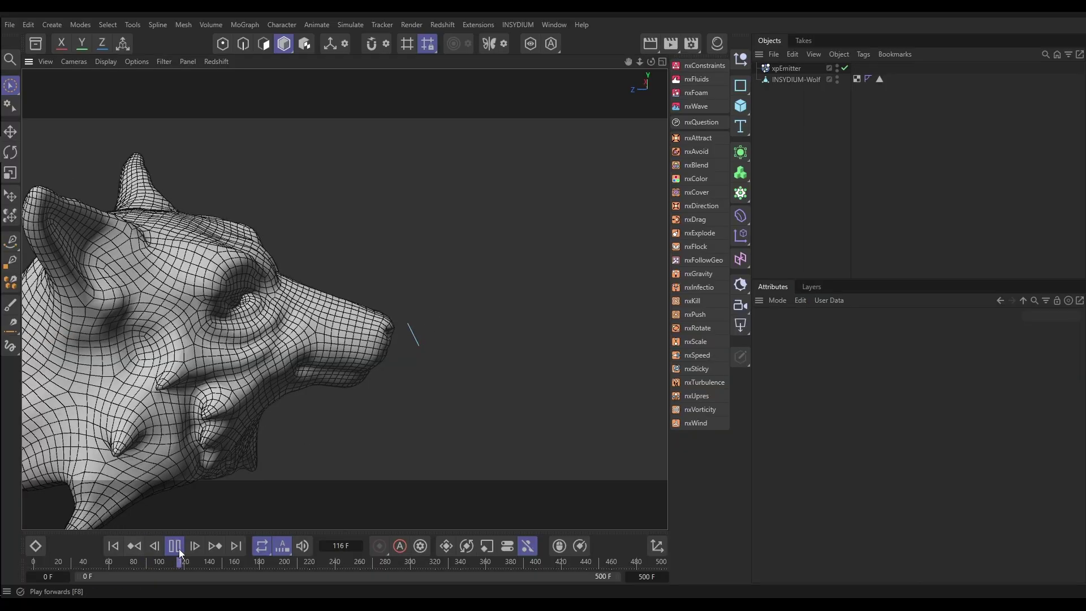
left_click(174, 547)
Emit only from frame 0 to 90 at a birthrate of 20000, then add an nxFollowGeo modifier.
left_click(786, 69)
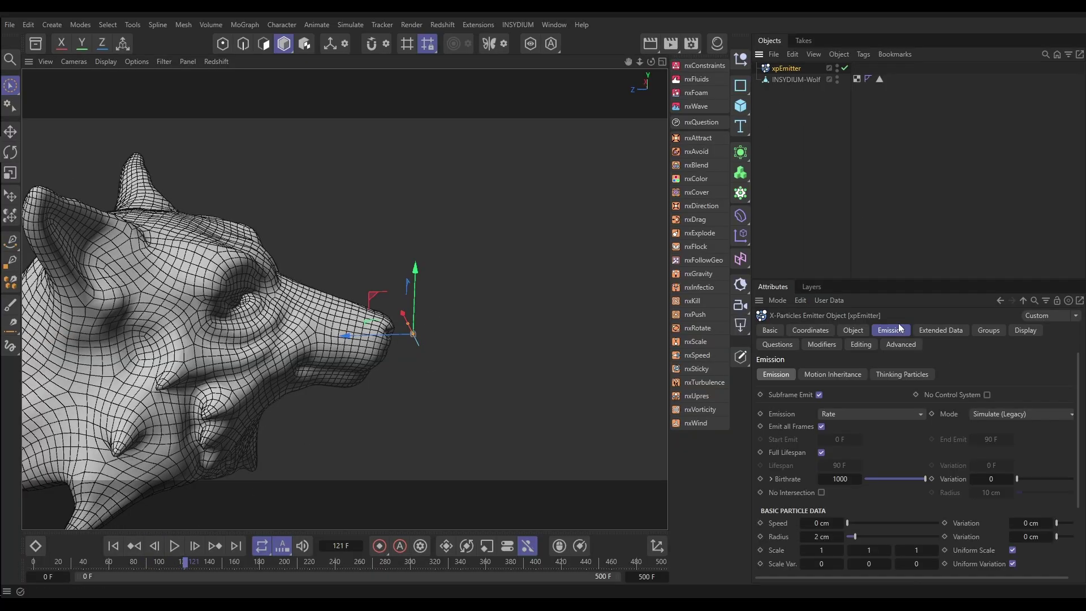
left_click(822, 428)
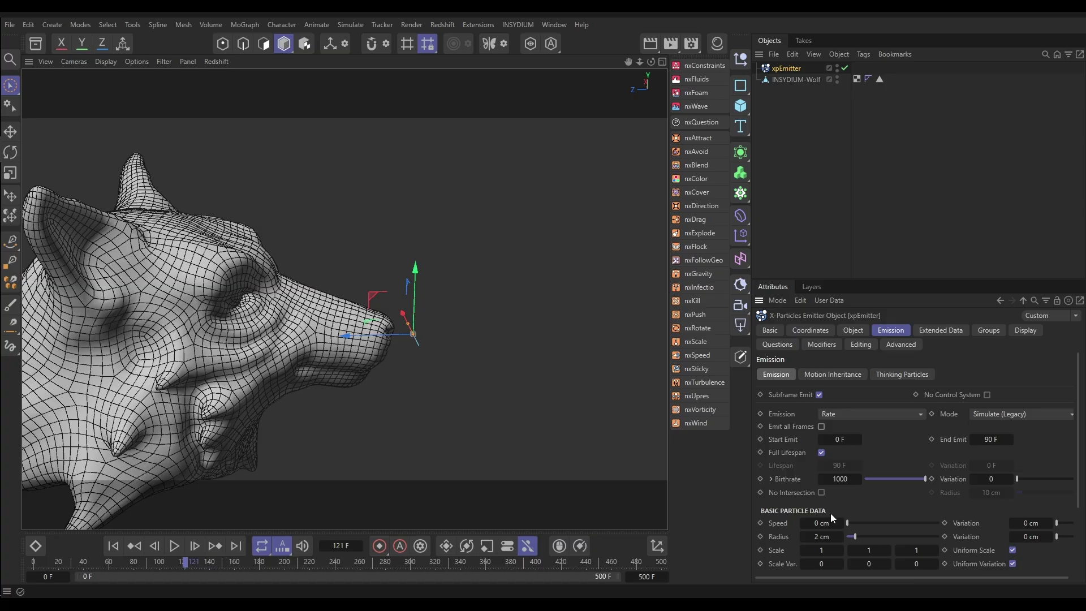
left_click(836, 484)
type("20000")
key("Return")
left_click(116, 547)
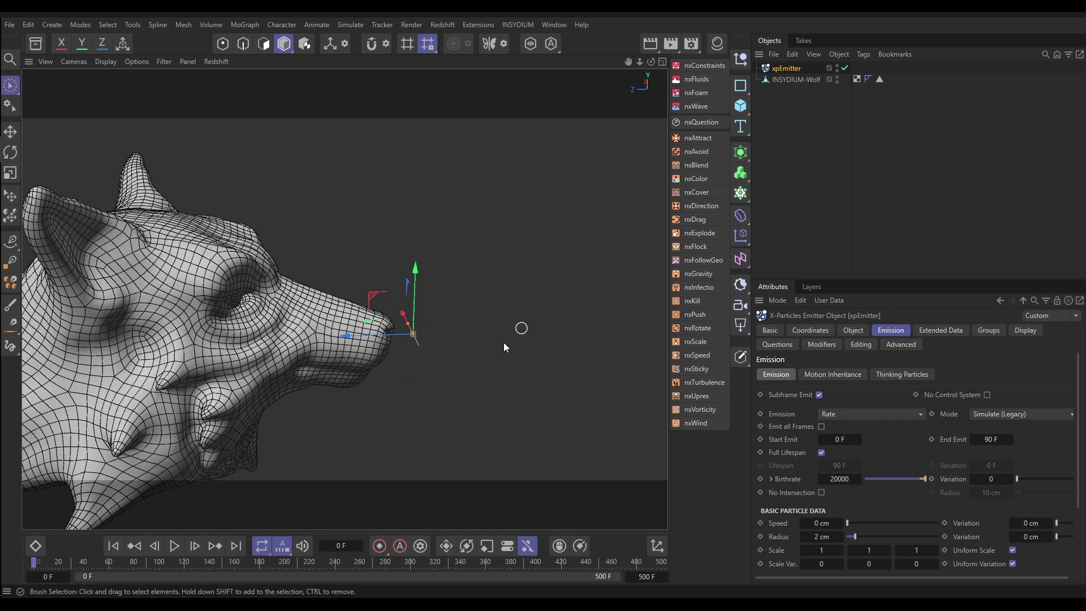
left_click_drag(505, 347, 442, 369, "alt")
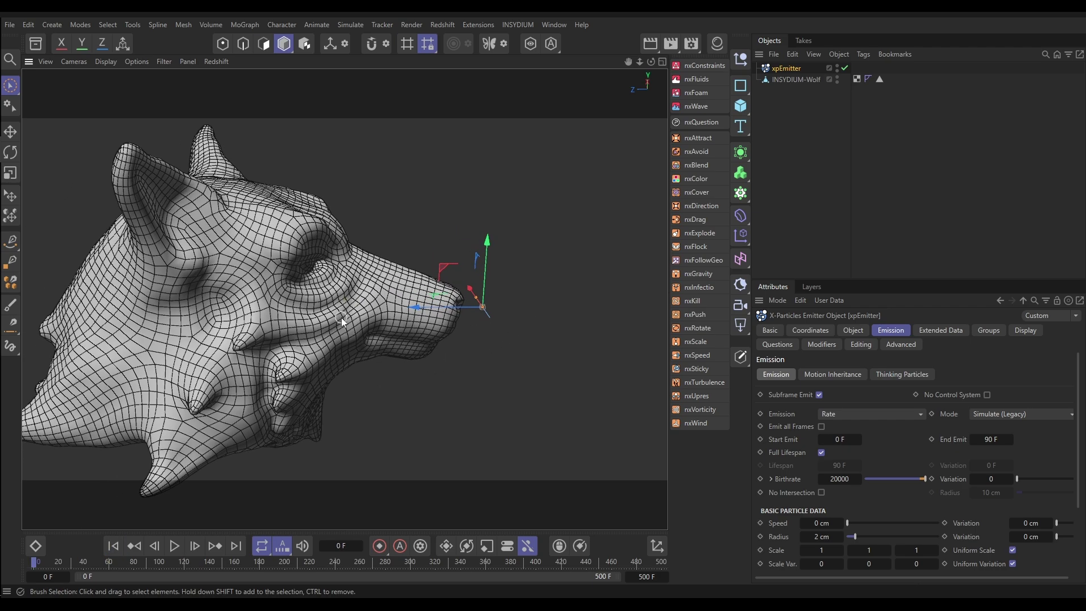
left_click(696, 260)
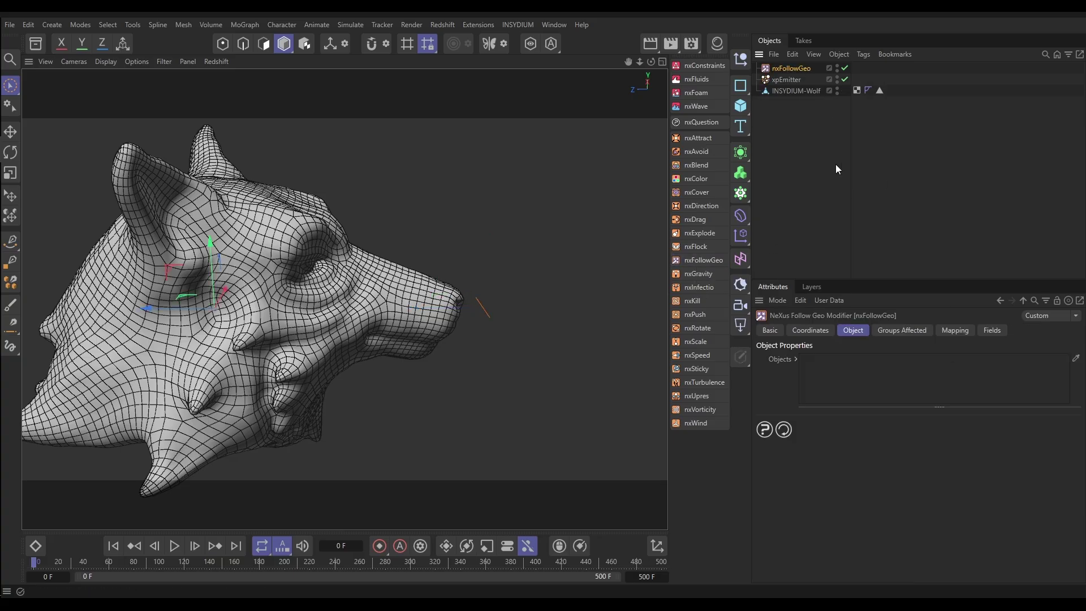
Make nxFollowGeo follow INSYDIUM-Wolf with a 360° view and 1 % friction, then play to frame 101.
left_click_drag(794, 90, 848, 381)
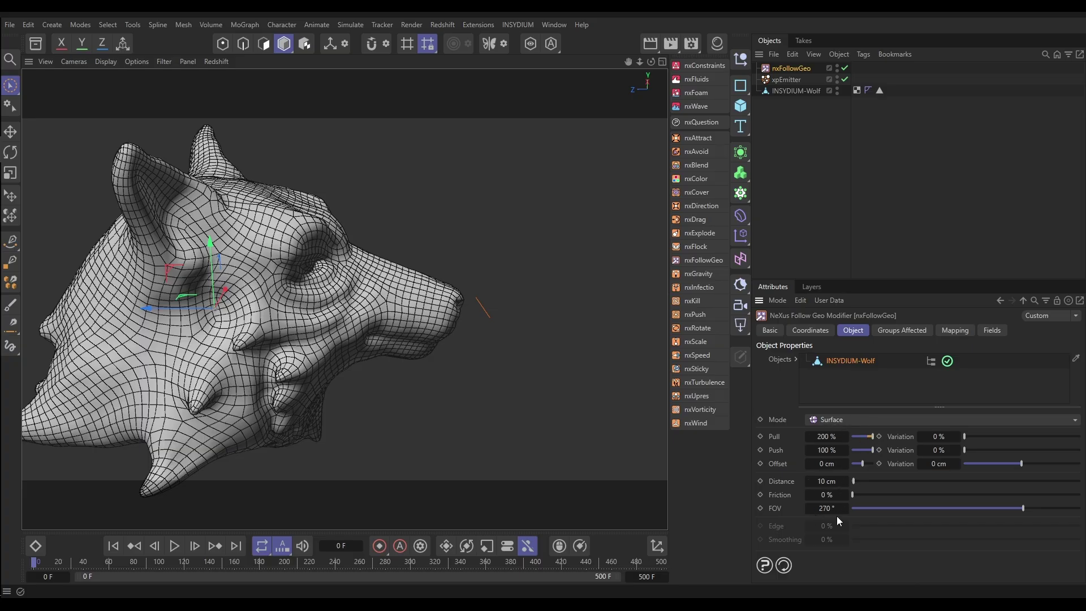
left_click_drag(1022, 509, 1082, 519)
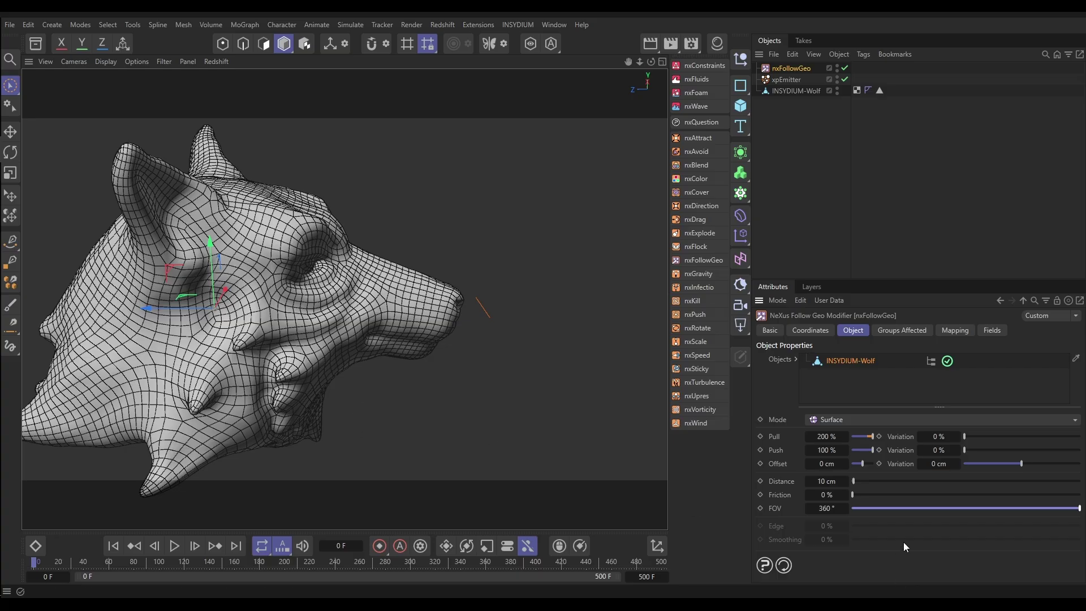
left_click(846, 497)
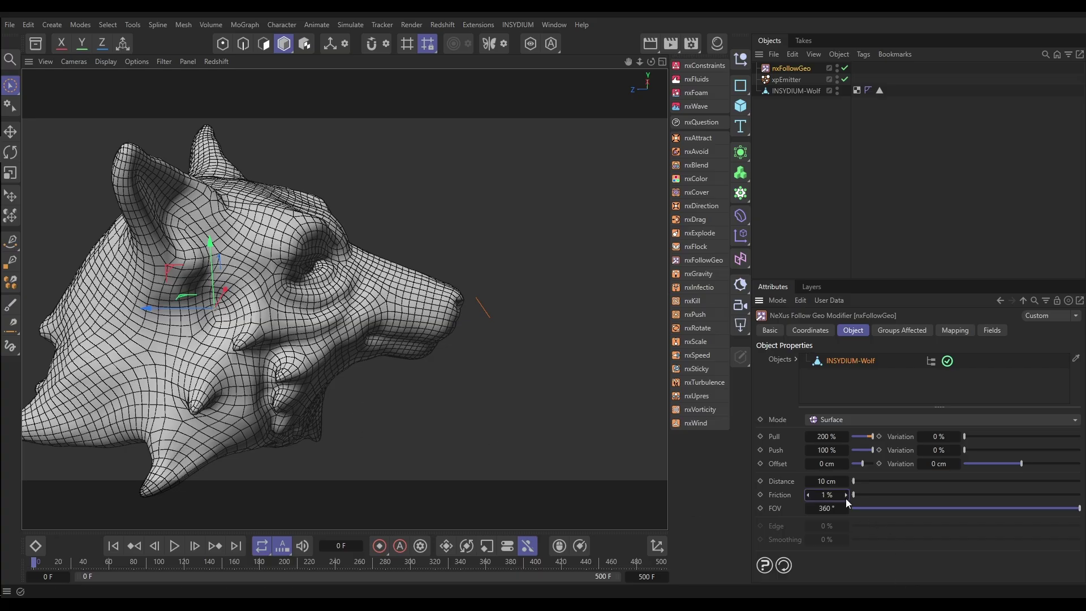
left_click(176, 548)
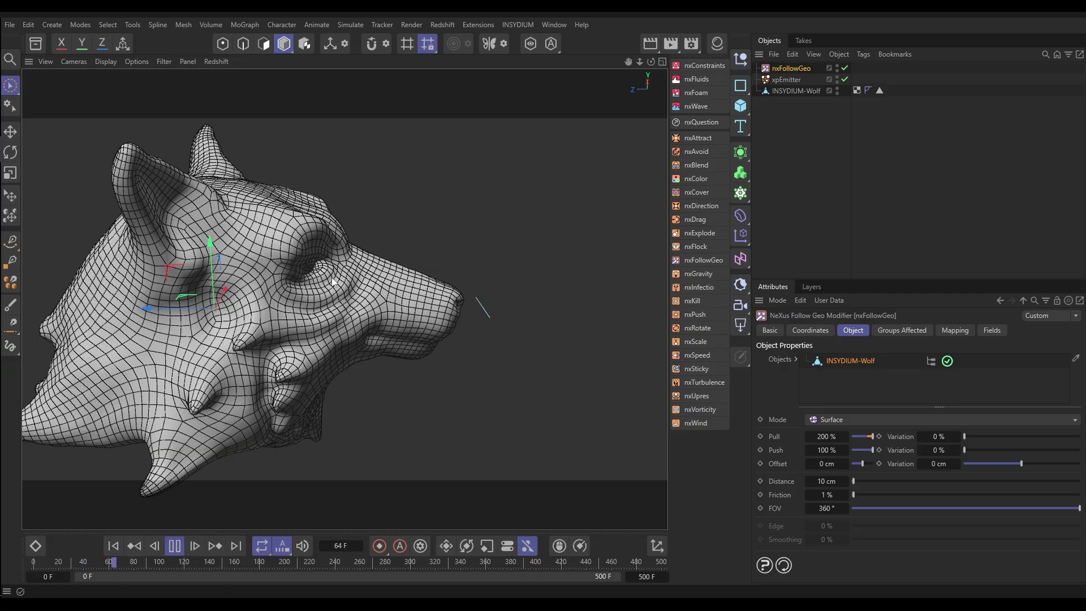
left_click(174, 547)
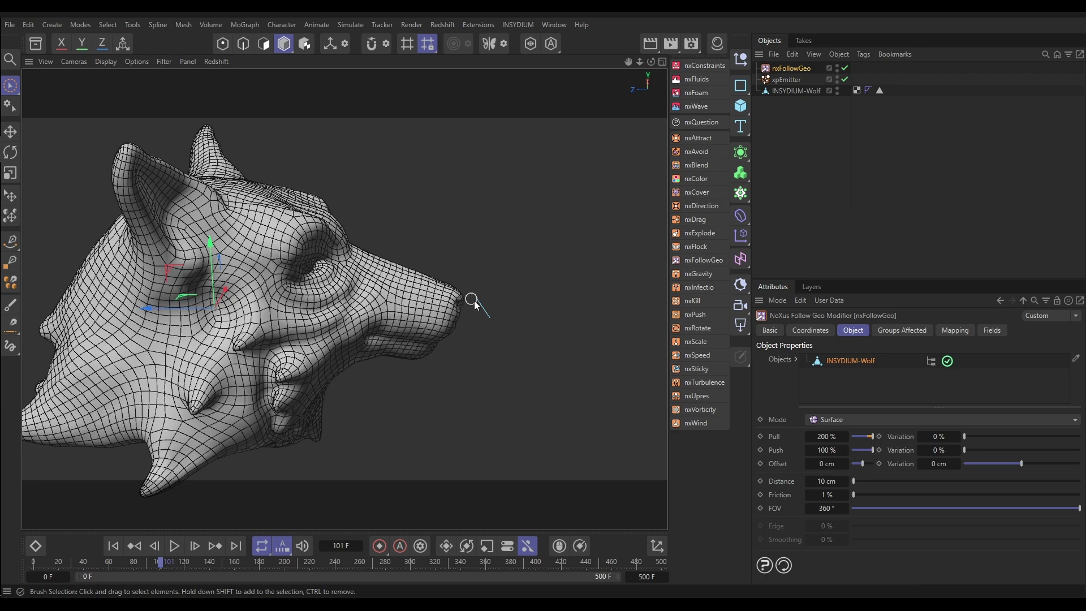
Add nxTurbulence using VoroNoise with Strength 40, 16 Octaves and 15 % Persistence.
left_click(695, 383)
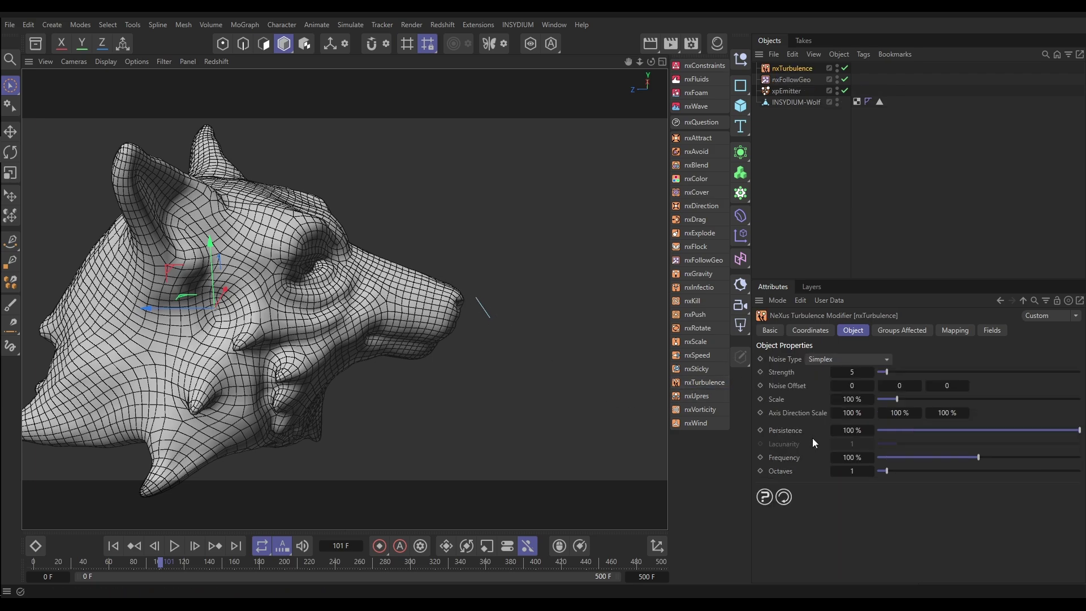
left_click(836, 360)
left_click(852, 420)
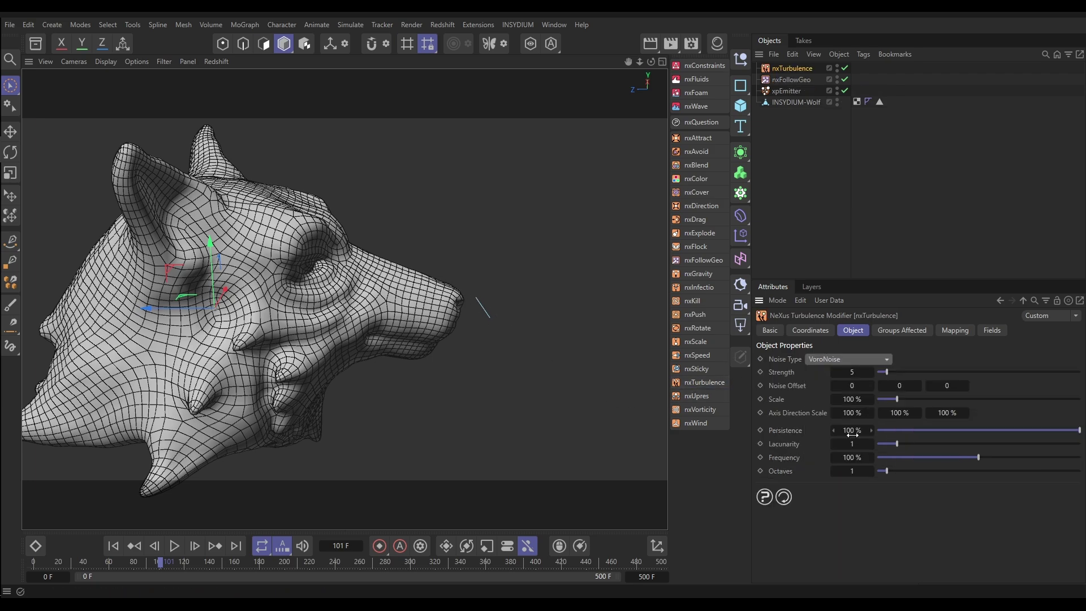
left_click_drag(854, 371, 854, 370)
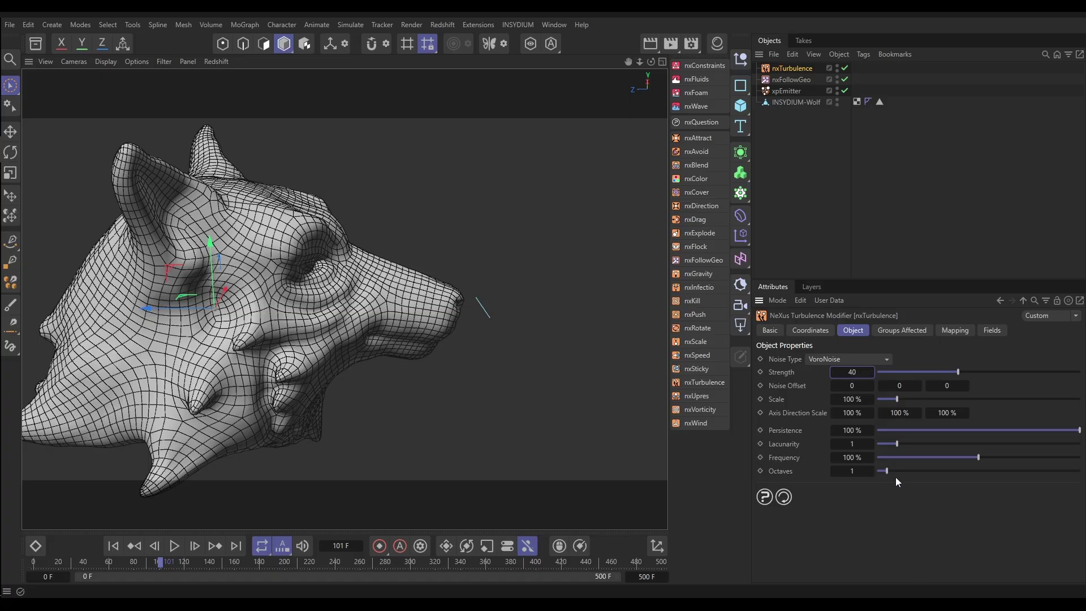
left_click_drag(929, 472, 1024, 475)
left_click_drag(1031, 431, 914, 431)
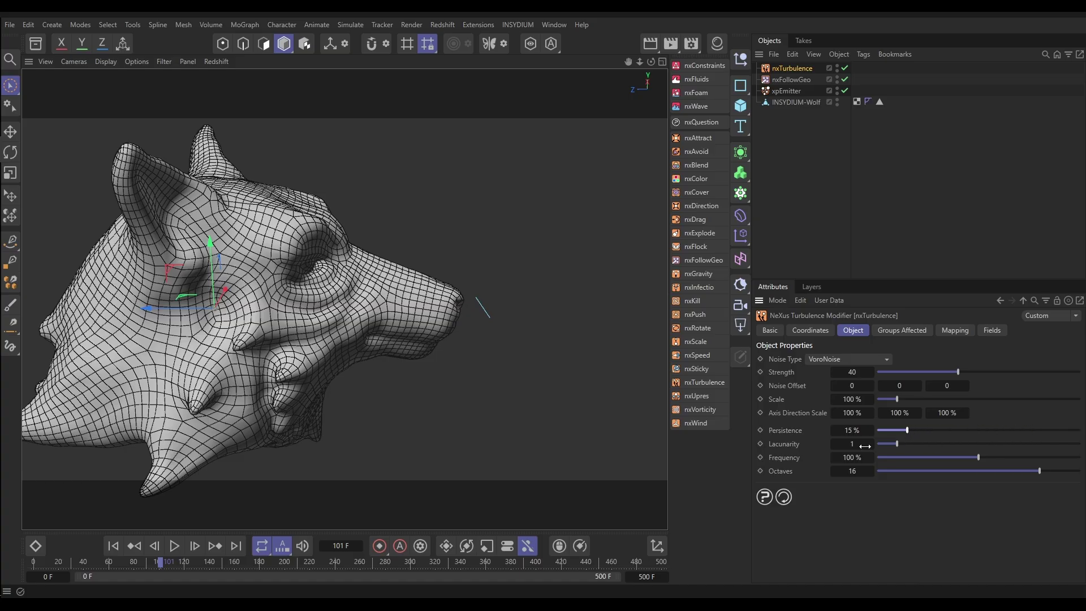
Play the turbulent particles to frame 136, then nudge the xpEmitter slightly to the left.
left_click(114, 546)
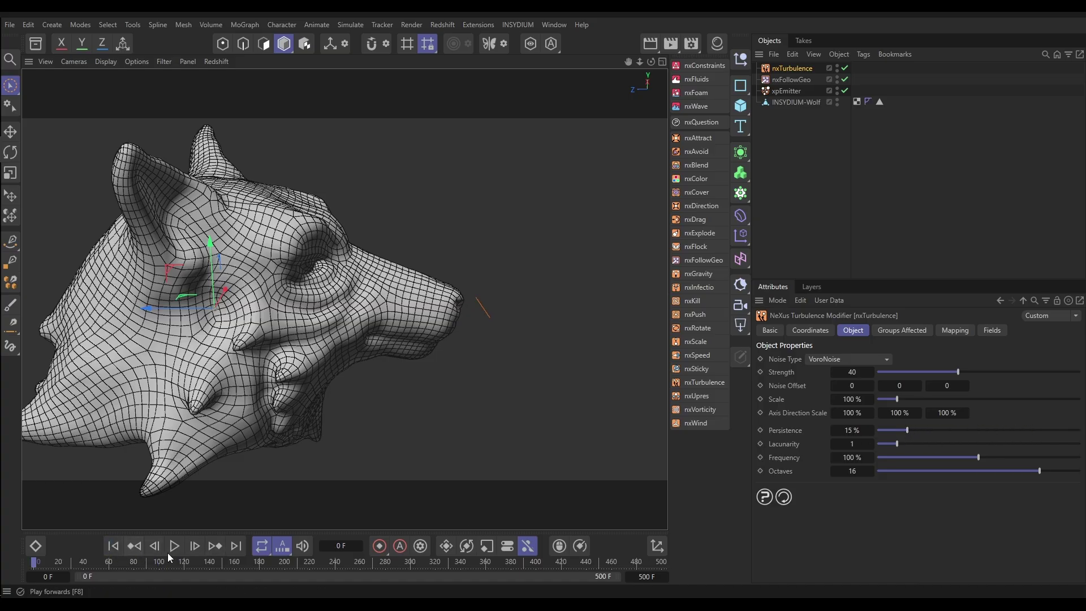
left_click(171, 554)
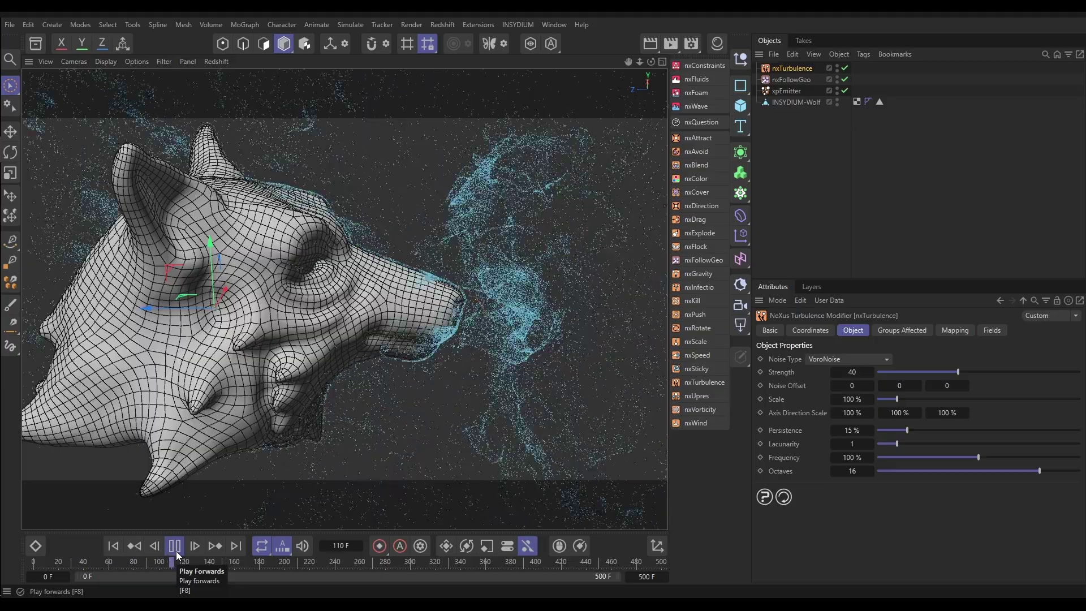
left_click(175, 550)
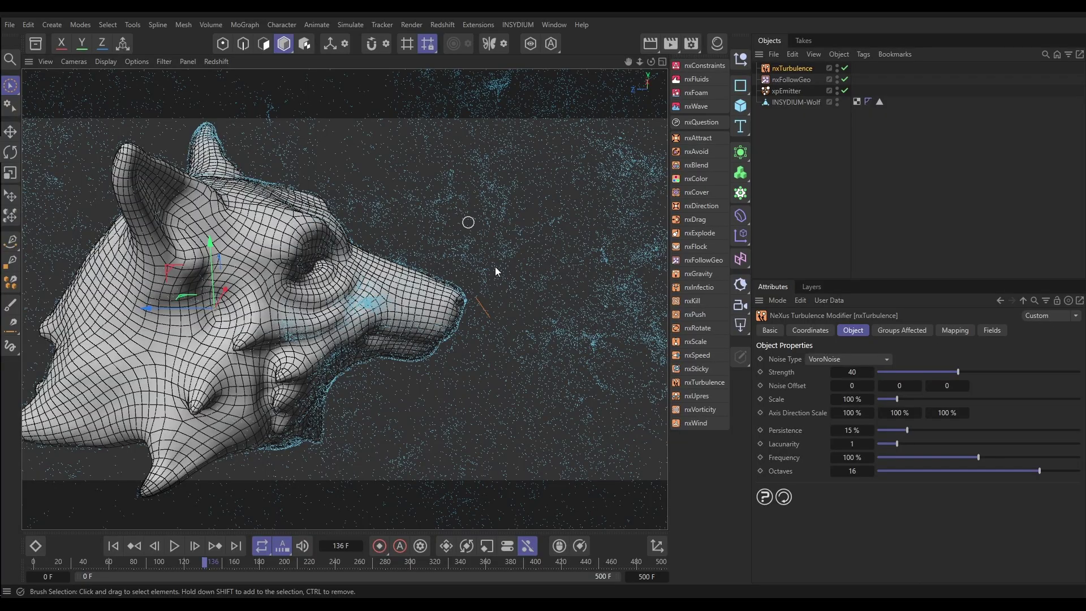
left_click(786, 90)
left_click_drag(415, 310, 407, 310)
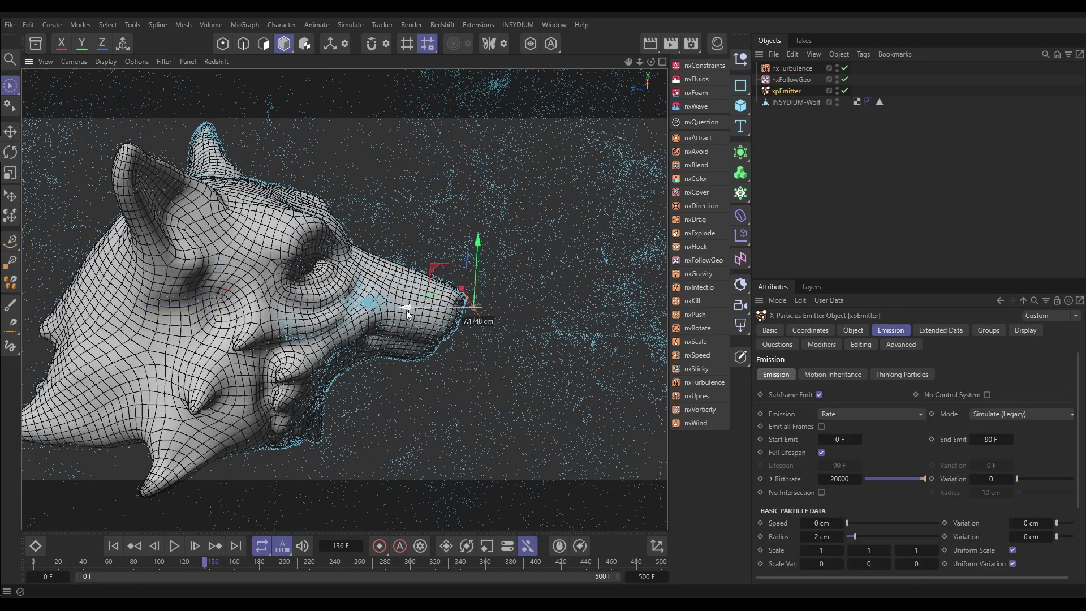
left_click(792, 79)
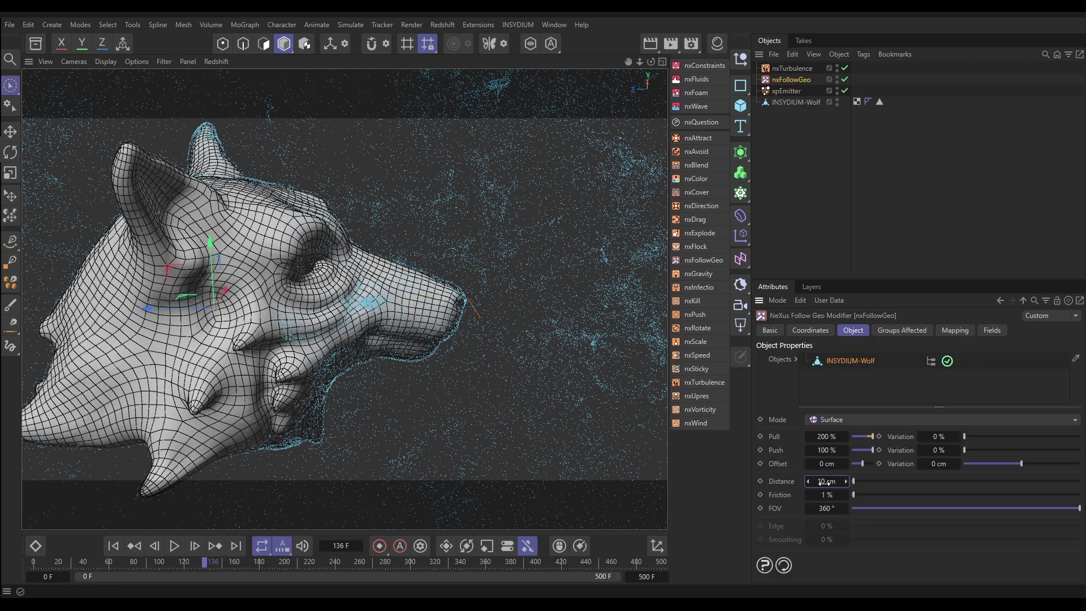
Set the Follow Geo distance to 25 cm, hide the INSYDIUM-Wolf mesh, and replay to frame 340.
type("25")
key("Return")
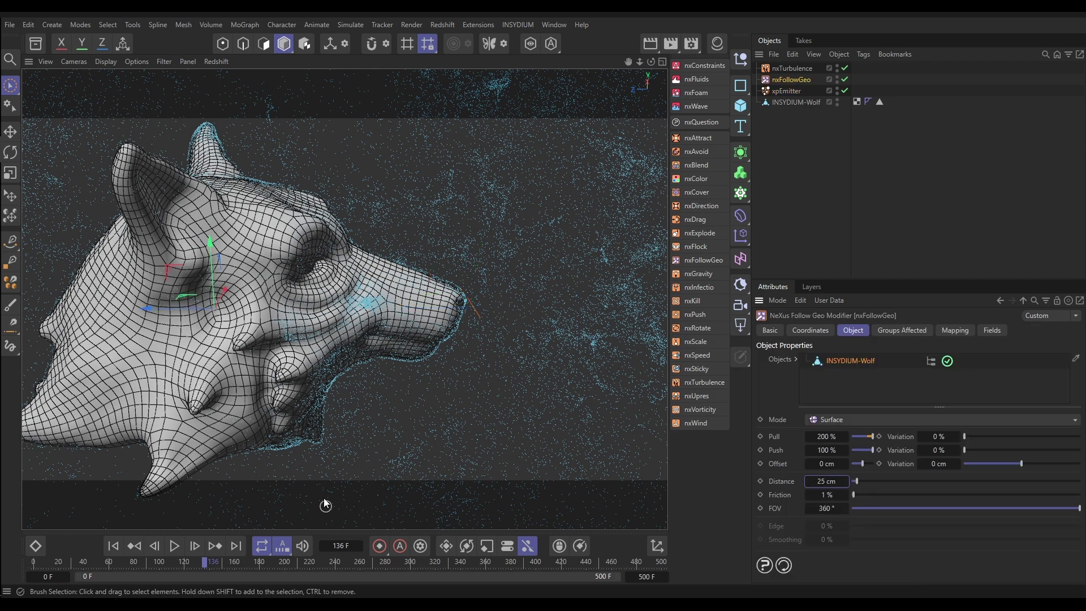
left_click(113, 546)
left_click(174, 546)
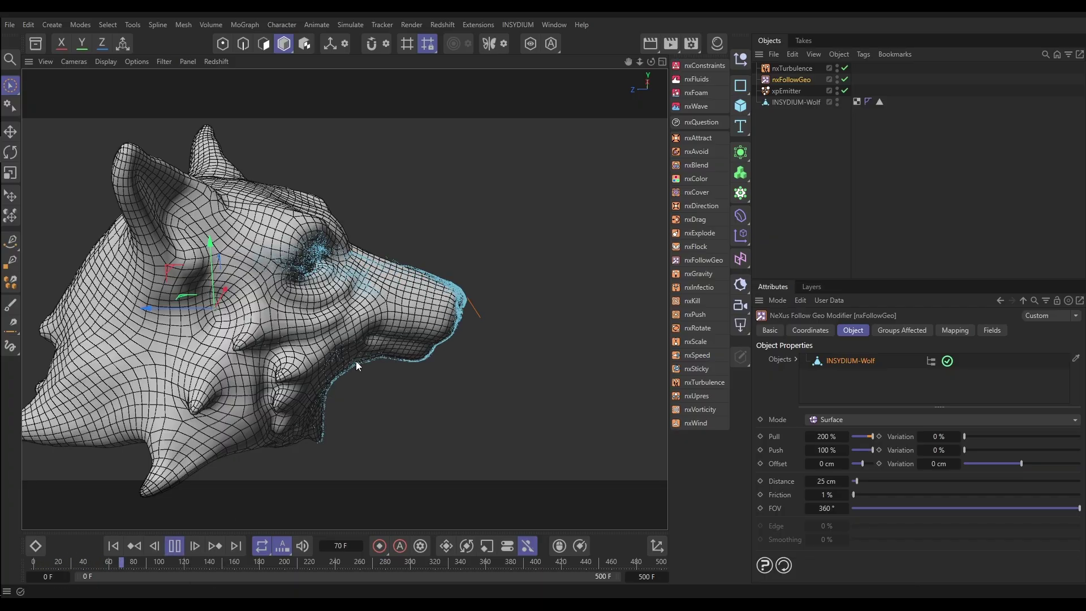
scroll(371, 325, "down", 3)
left_click_drag(372, 314, 418, 312, "alt")
left_click(837, 100)
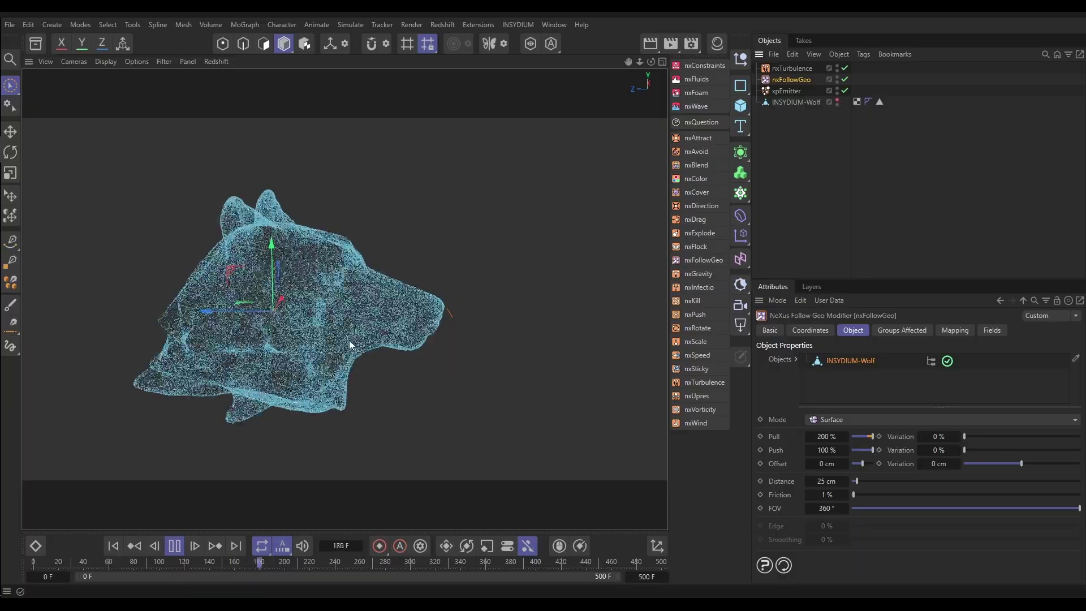
left_click_drag(348, 341, 279, 333, "alt")
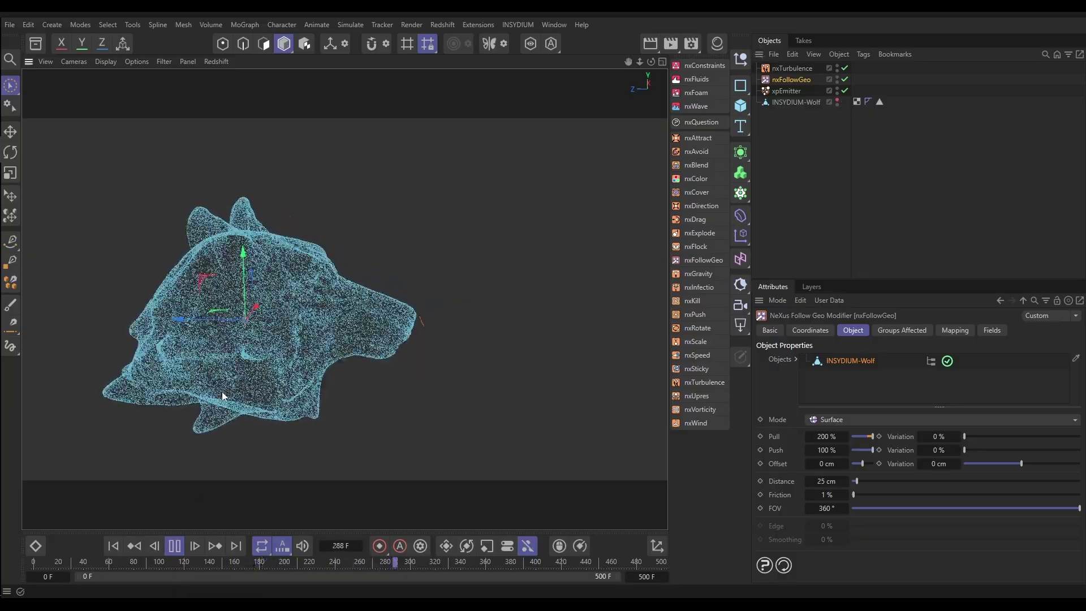
left_click(174, 546)
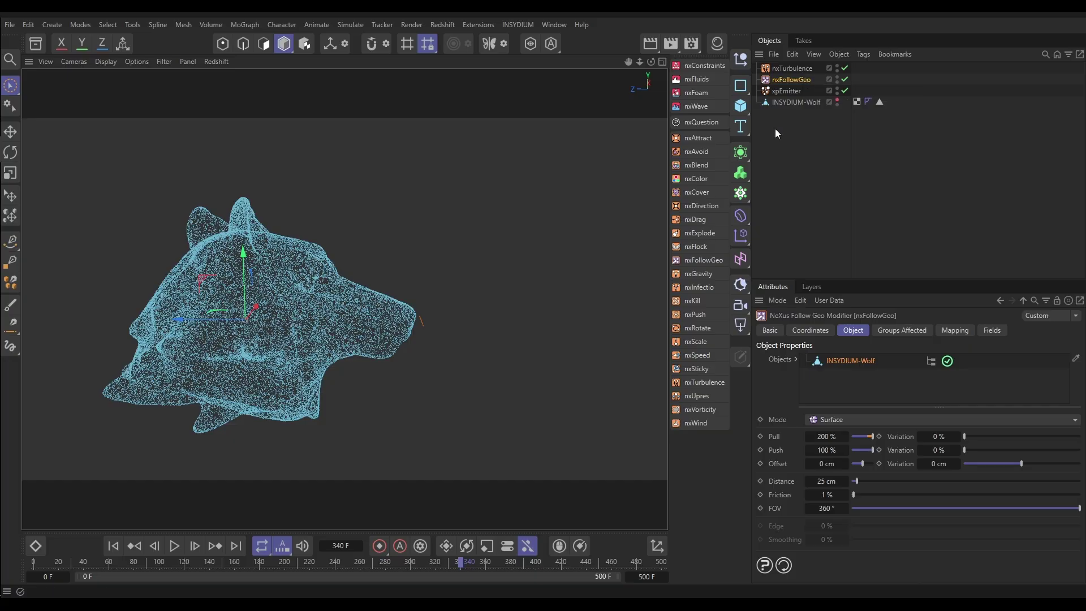
Add an nxSpeed modifier below nxTurbulence, set to Acceleration with Exponential 0.
left_click(697, 354)
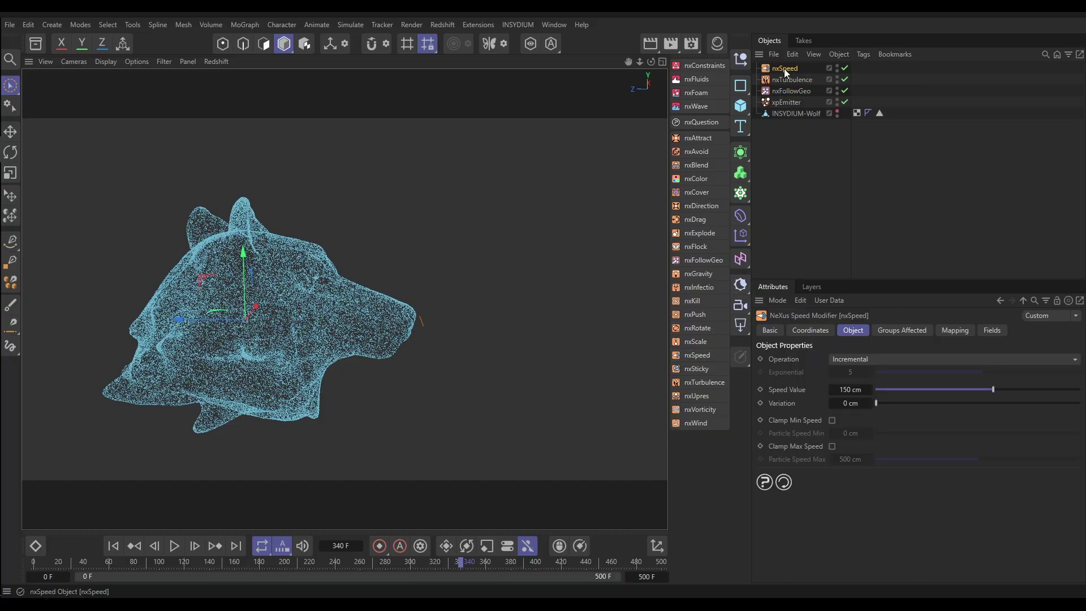
left_click_drag(782, 82, 781, 83)
left_click(840, 358)
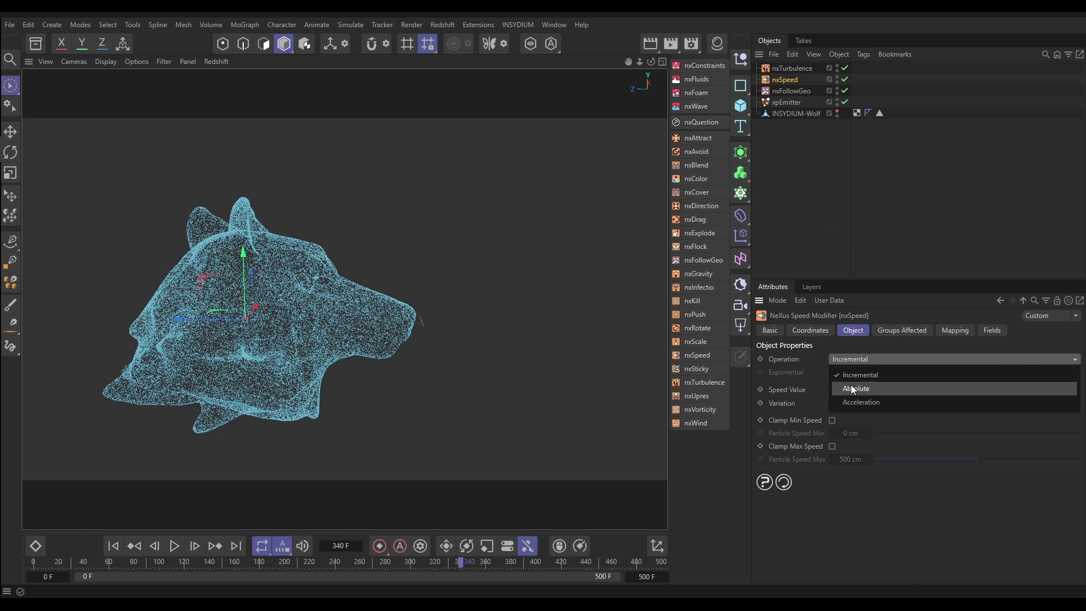
left_click(849, 401)
left_click(848, 376)
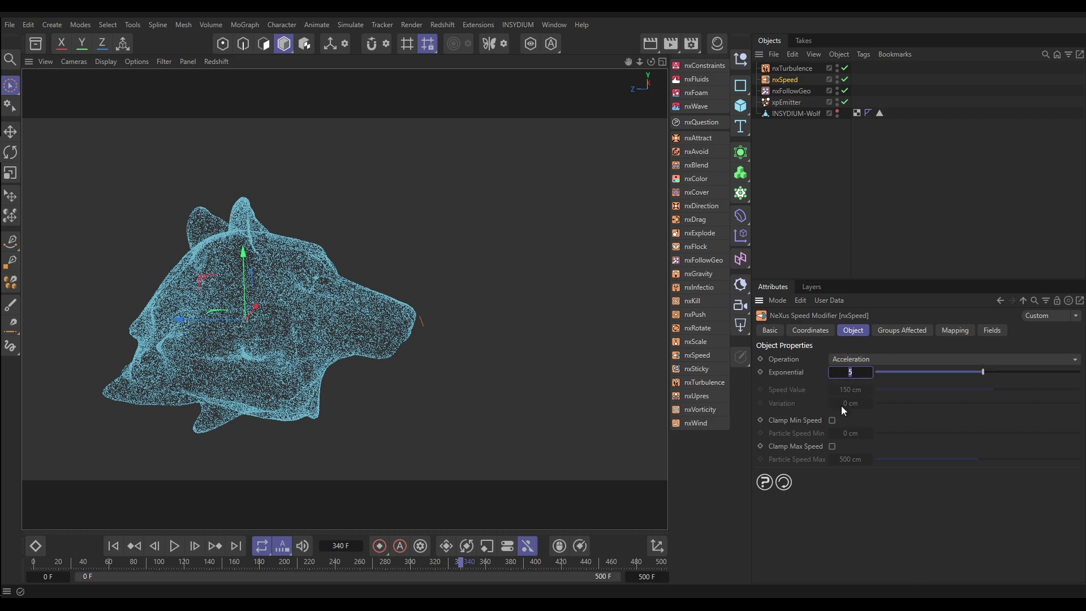
type("0")
key("Return")
Clamp the maximum particle speed to 80 cm and replay the simulation to frame 317.
left_click(833, 446)
left_click(849, 459)
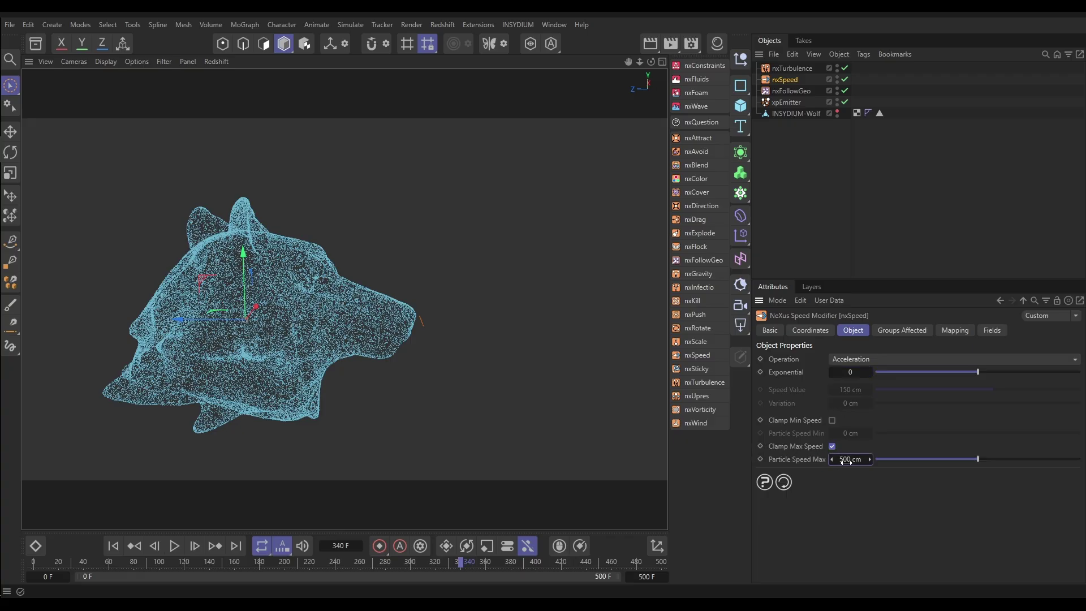
type("80")
key("Return")
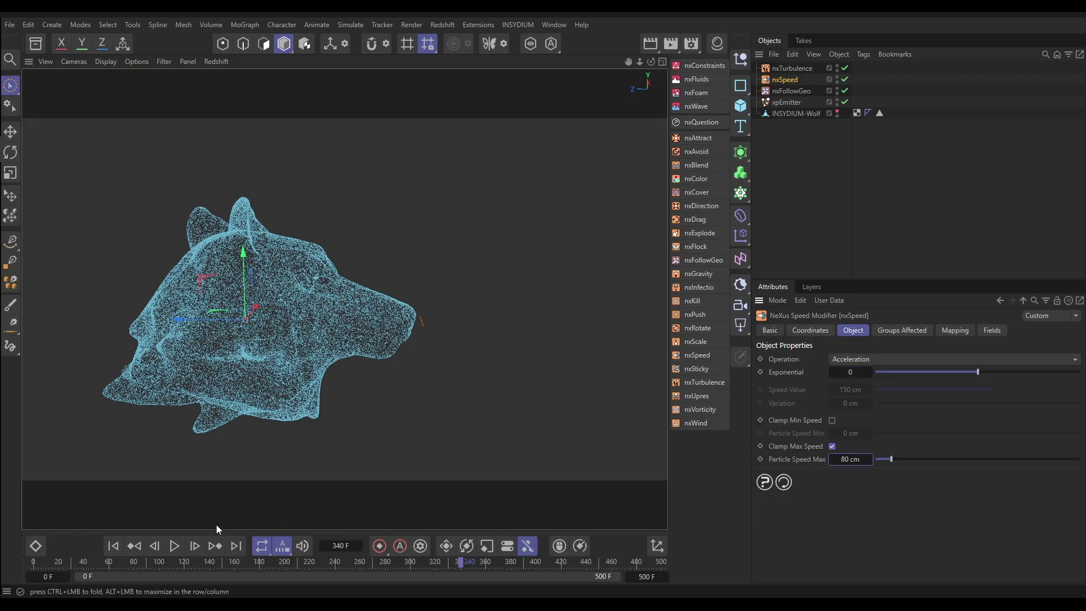
left_click(113, 545)
left_click(174, 545)
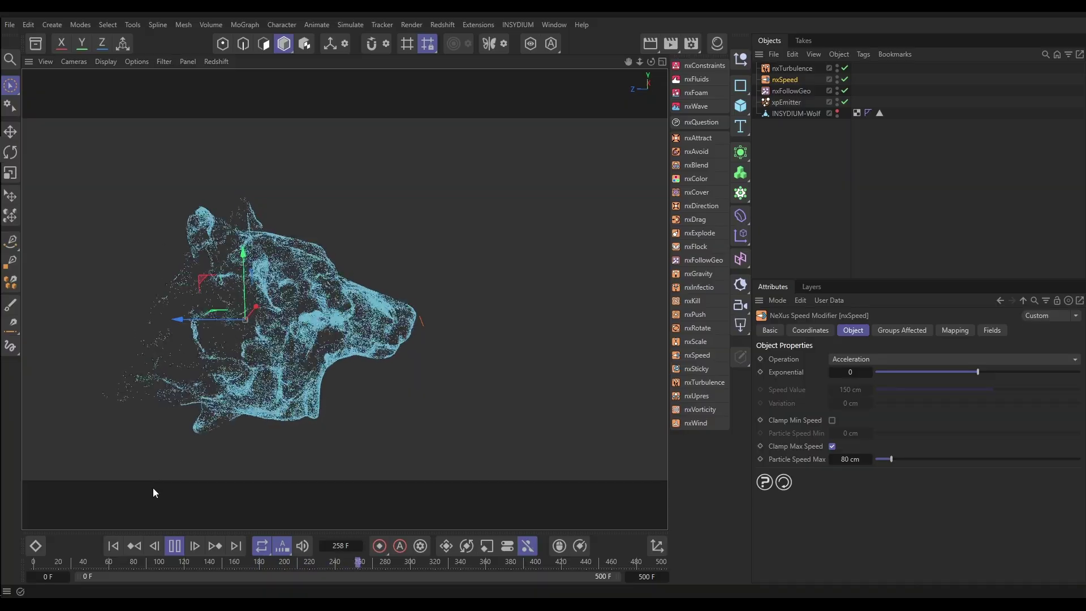
left_click(175, 547)
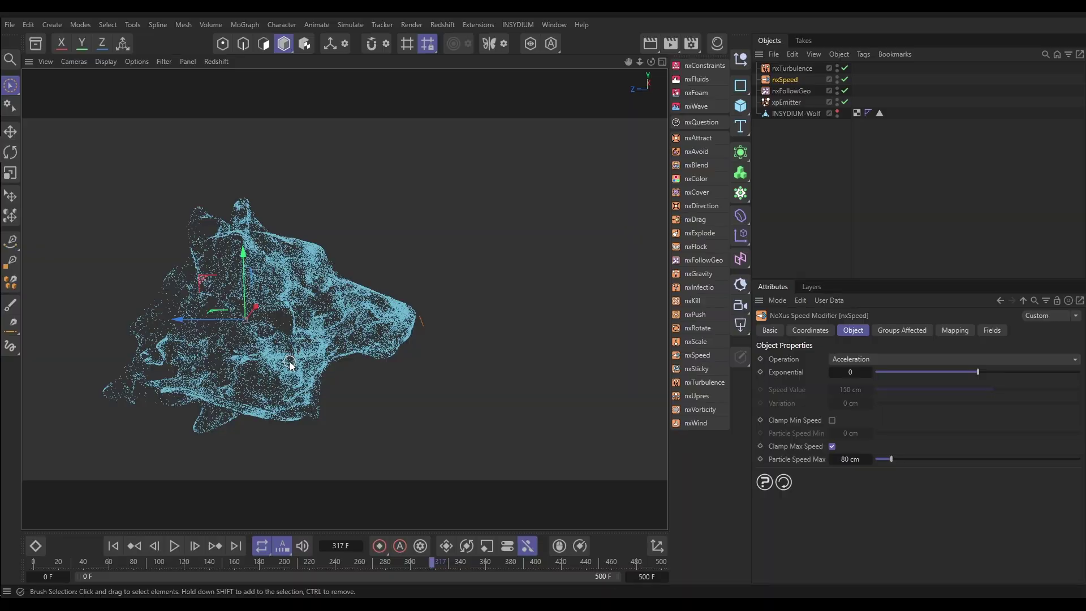
left_click(792, 92)
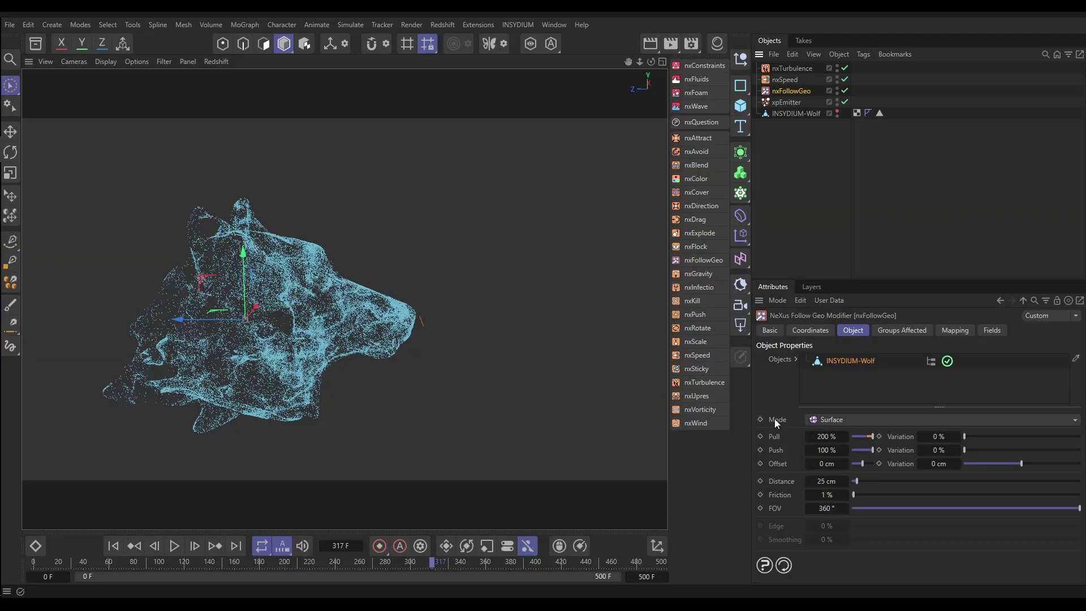
Switch the nxFollowGeo Mode to Edge and replay to preview the edge tracing.
left_click(837, 419)
left_click(834, 441)
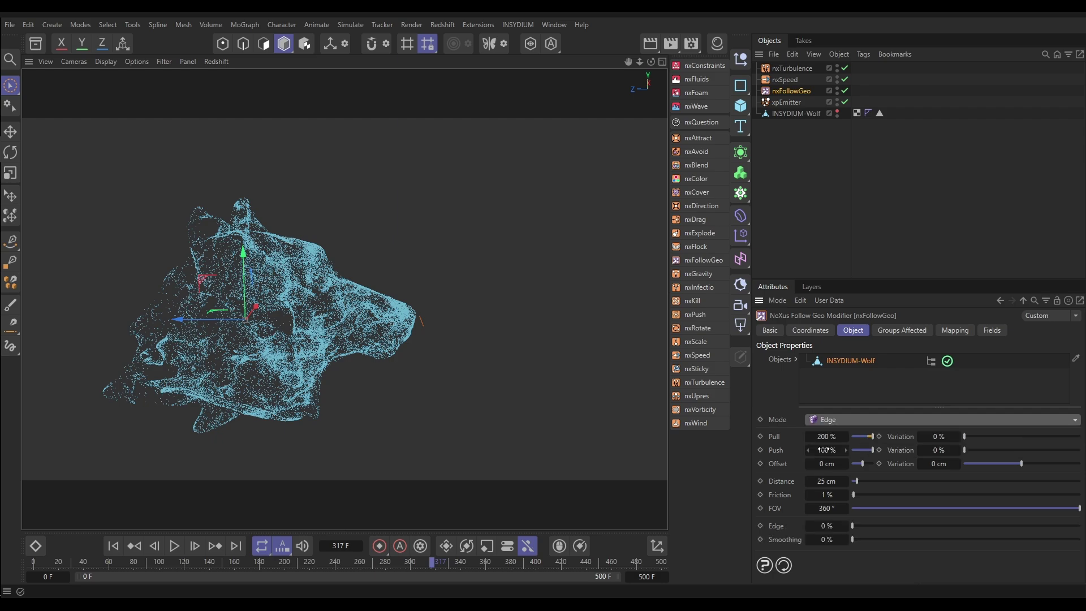
left_click(119, 545)
left_click(177, 547)
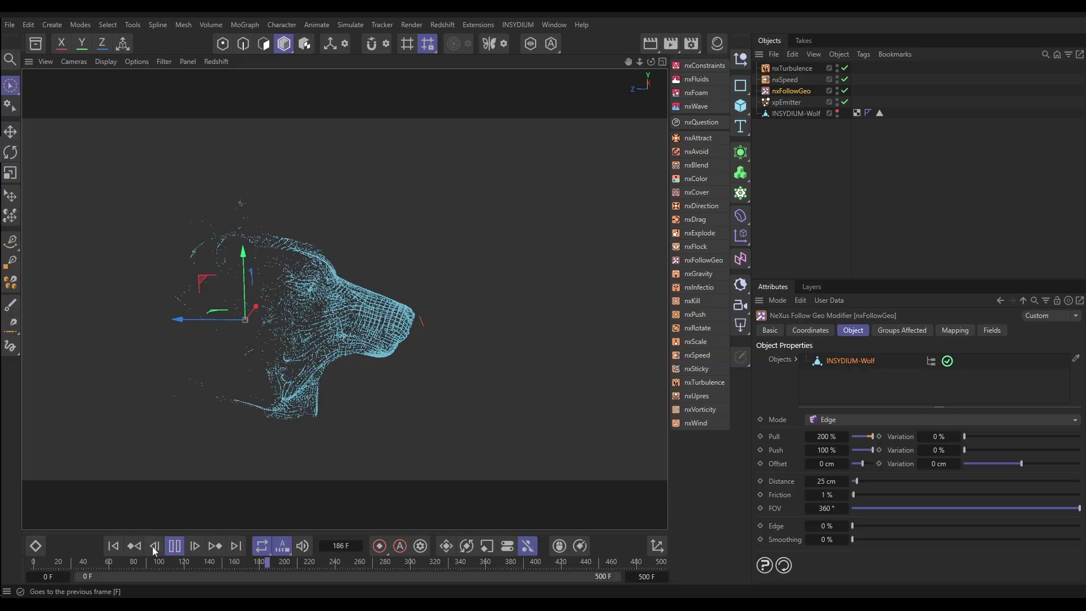
left_click(174, 545)
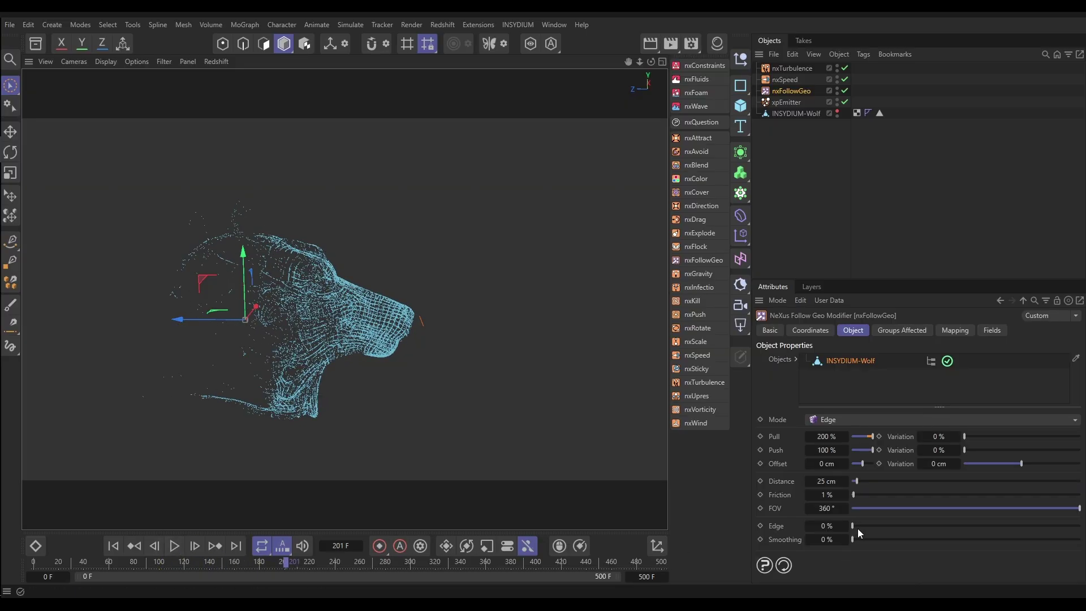
Raise the Edge strength to 100 % and replay the simulation to frame 302.
left_click_drag(867, 529, 933, 530)
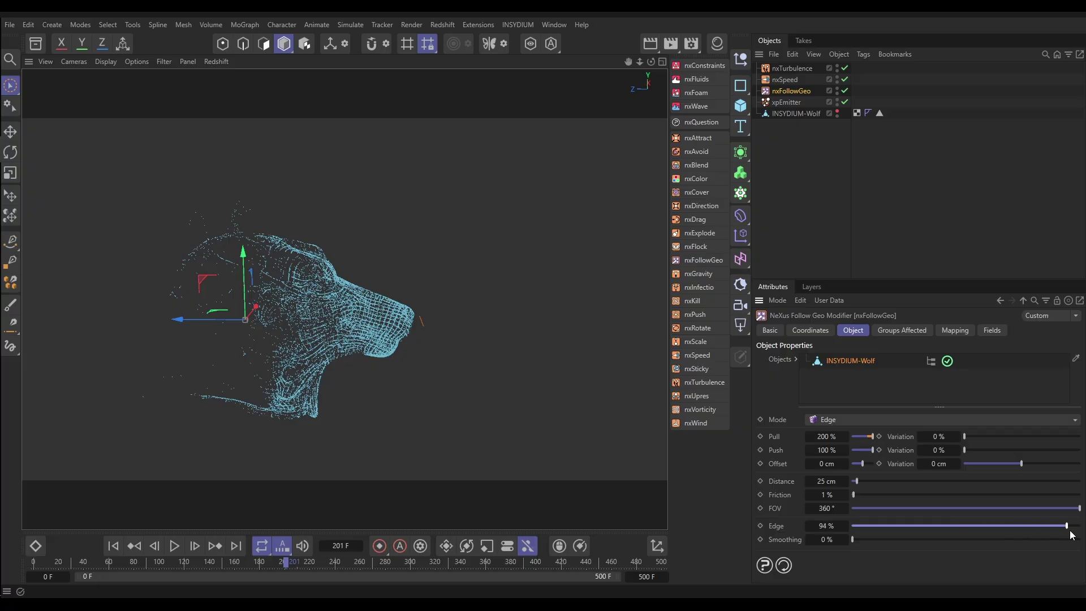
left_click_drag(1071, 535, 1081, 534)
left_click(111, 546)
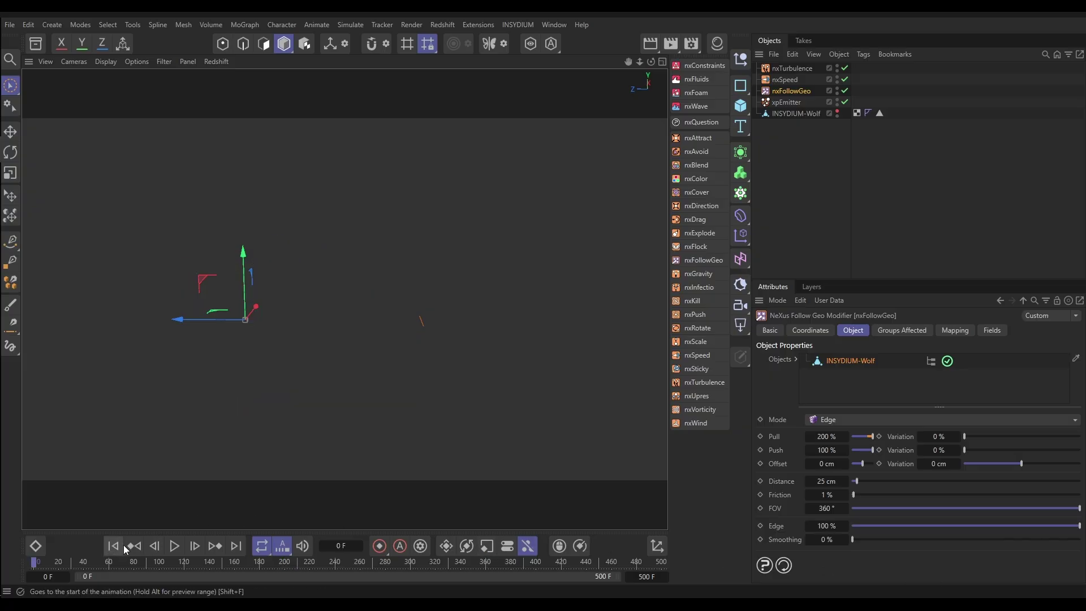
left_click(175, 545)
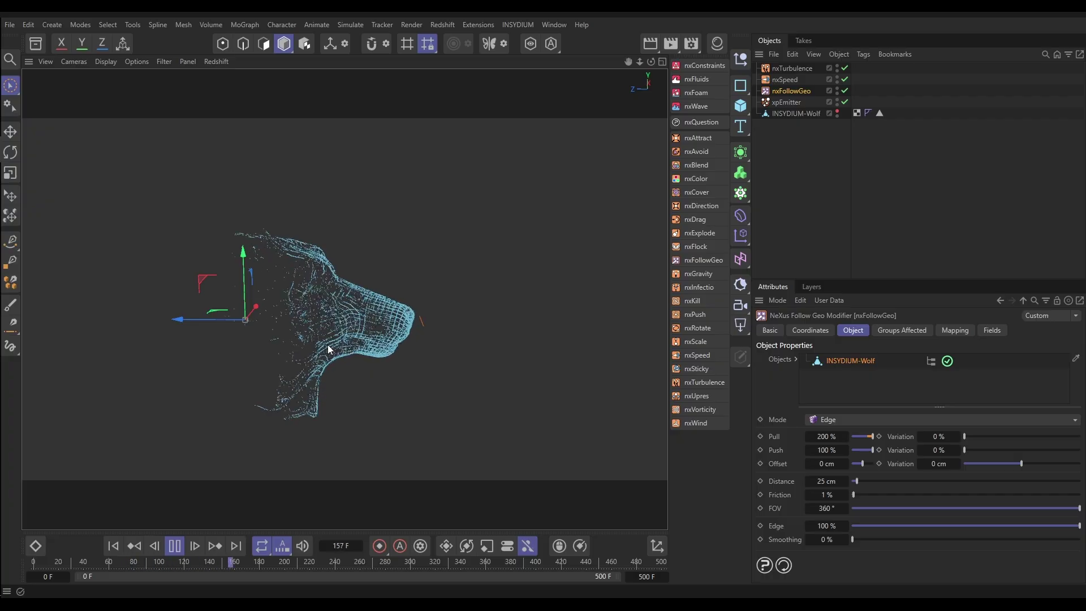
left_click(175, 546)
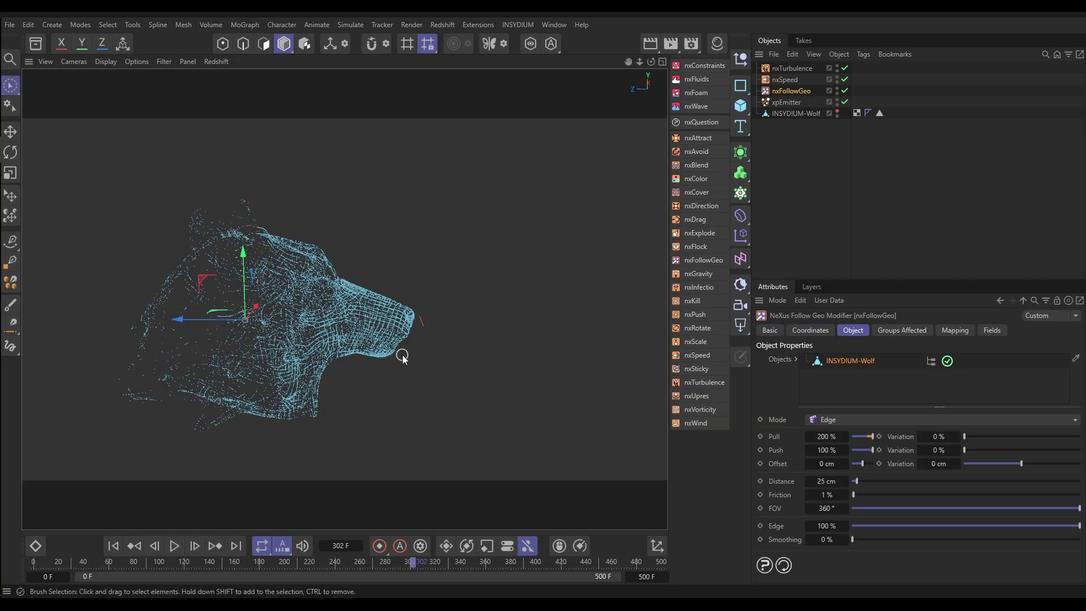
Add nxAttract beneath nxTurbulence, replay, and position it to the lower right of the wolf head.
left_click(696, 139)
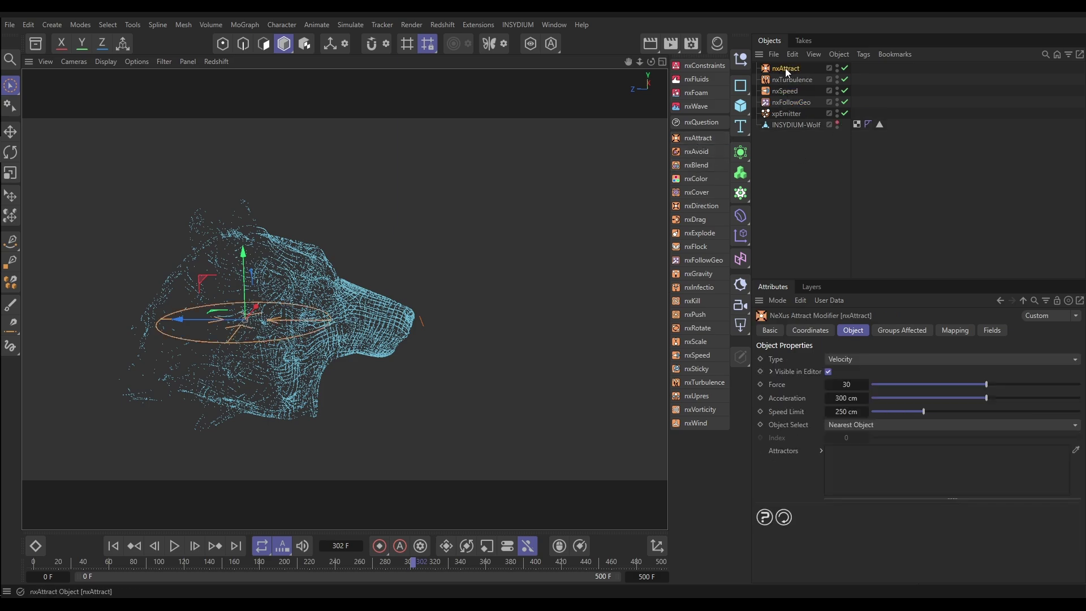
left_click_drag(785, 70, 786, 86)
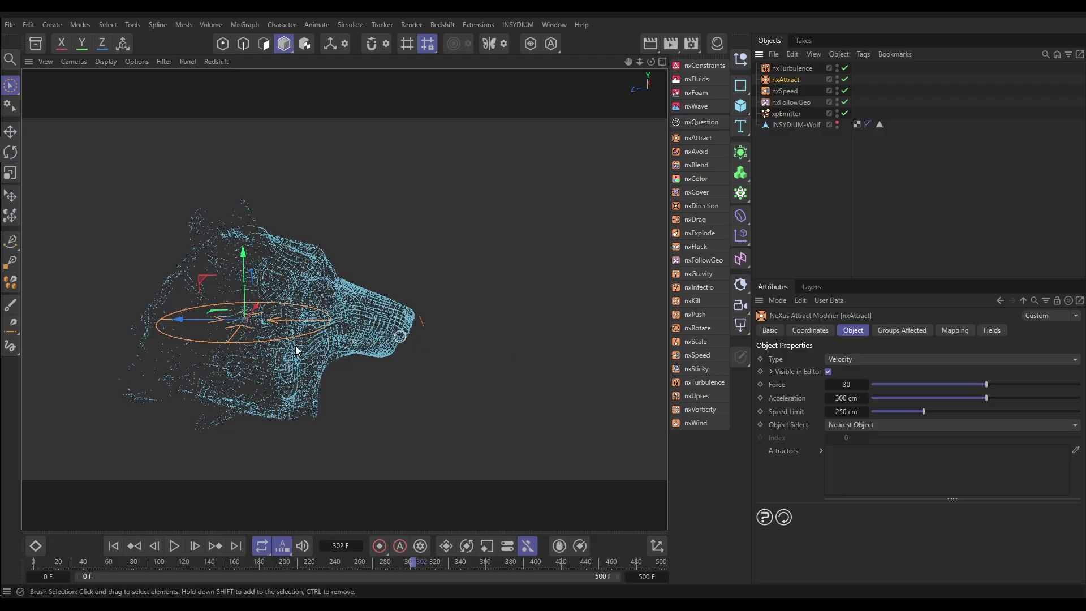
left_click_drag(203, 278, 99, 136)
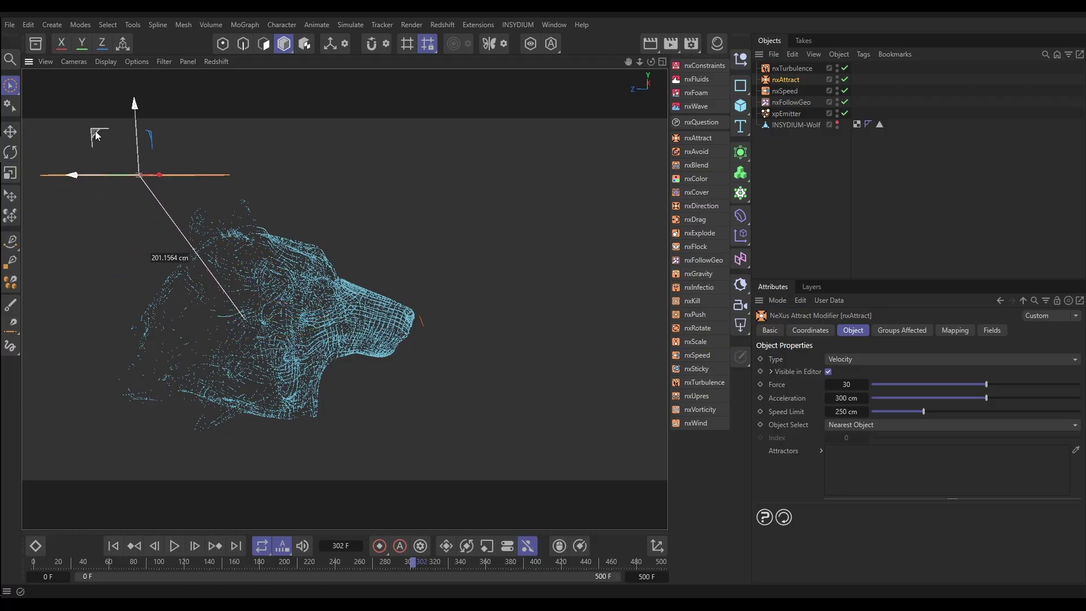
left_click(113, 545)
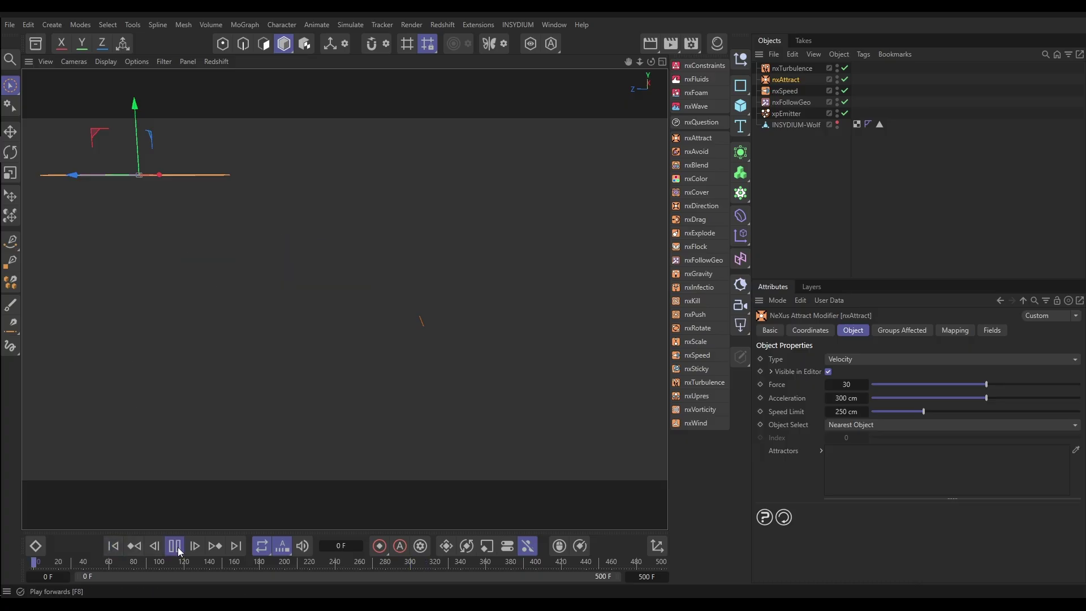
left_click(175, 546)
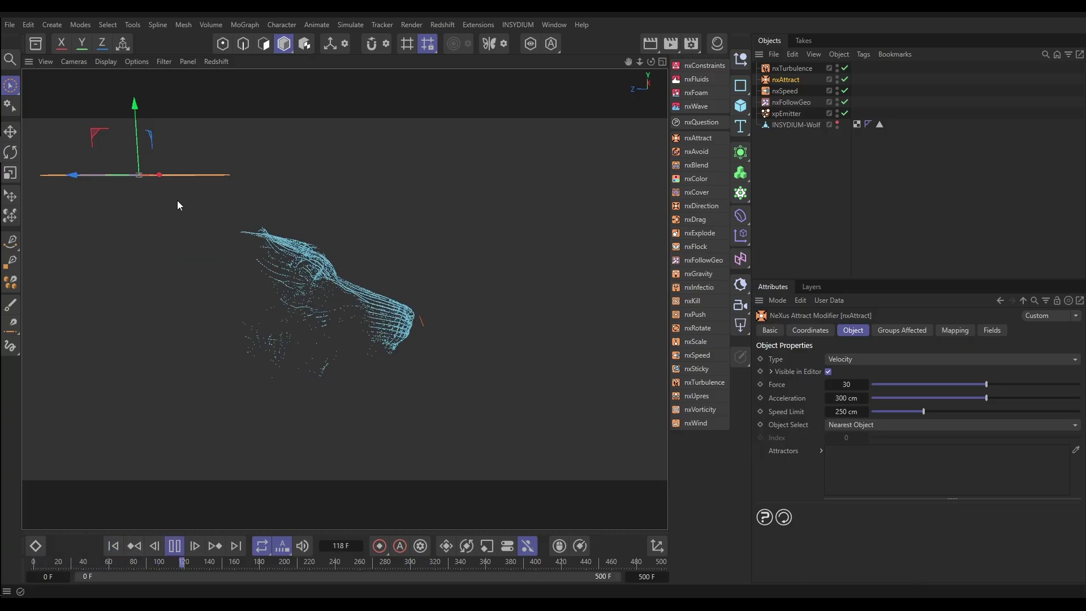
left_click_drag(96, 136, 99, 106)
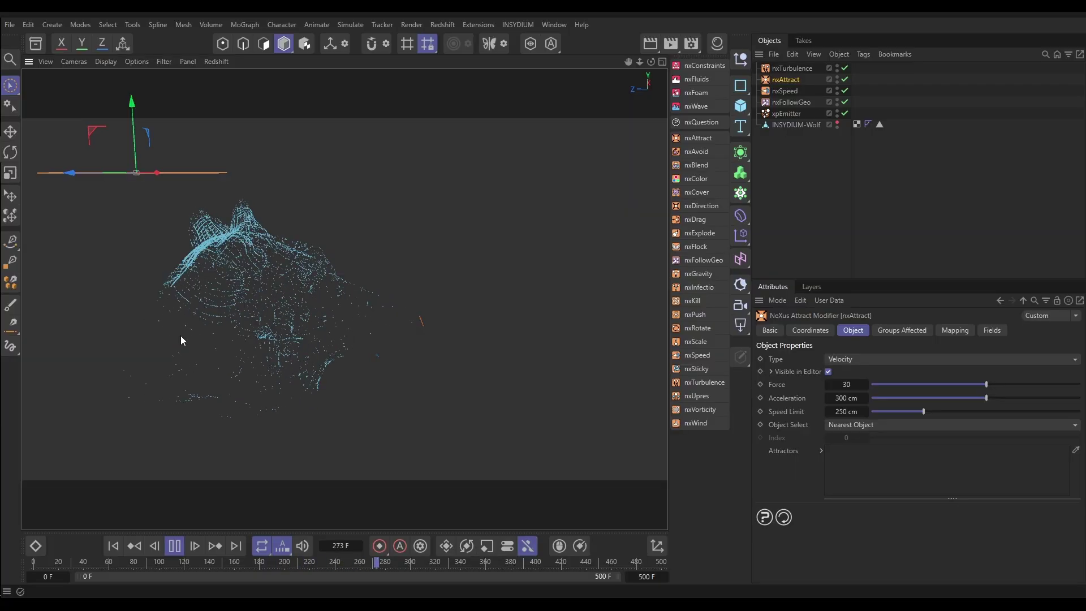
left_click_drag(92, 135, 482, 418)
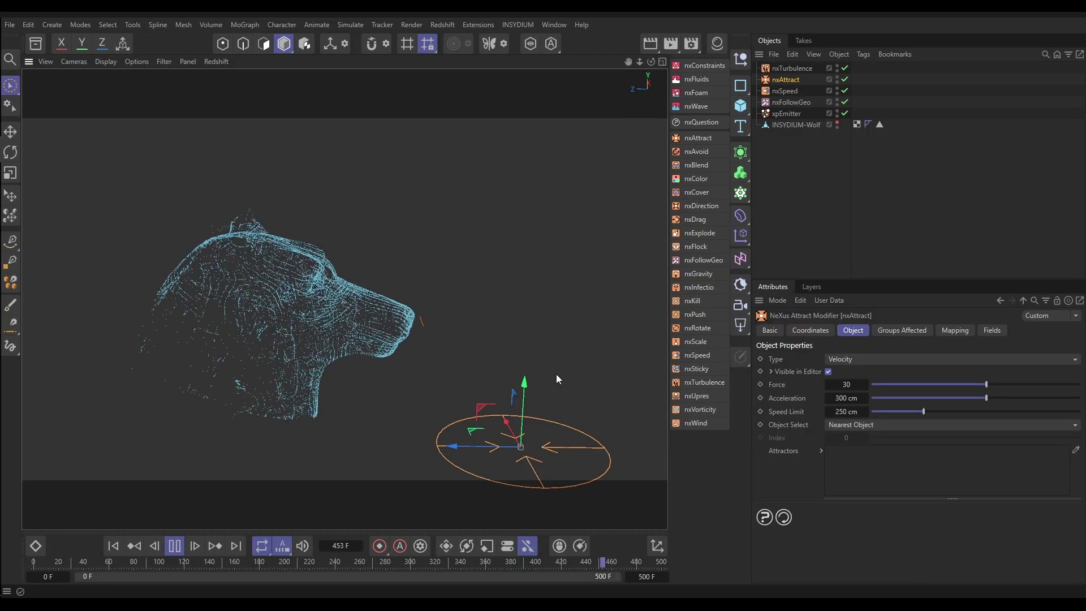
Review the follow-geometry modifier, then reselect nxAttract and position it beside the wolf's snout during replay.
left_click(791, 103)
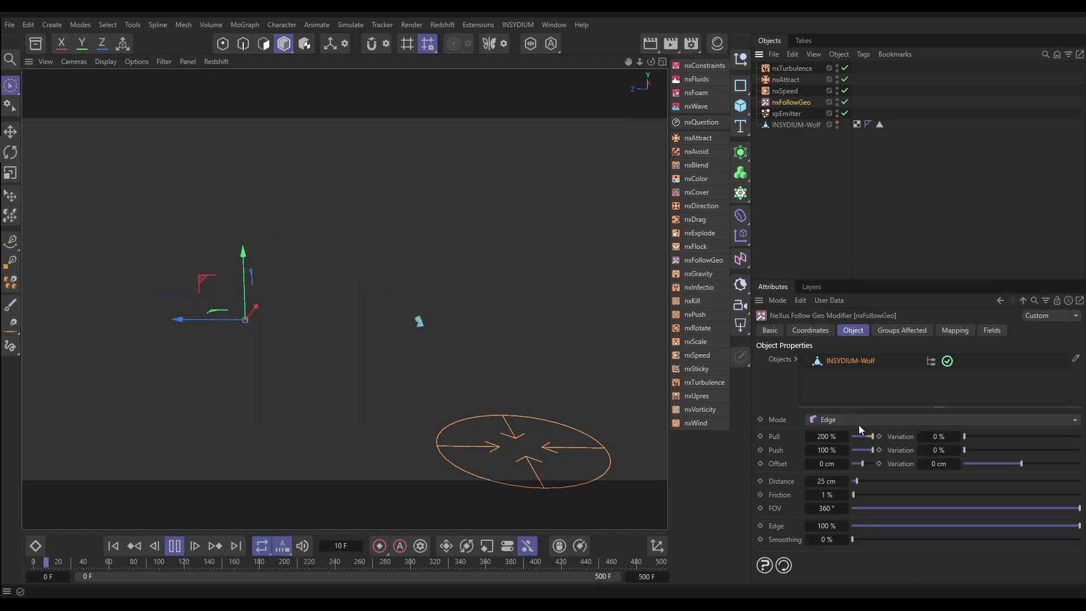
left_click(785, 79)
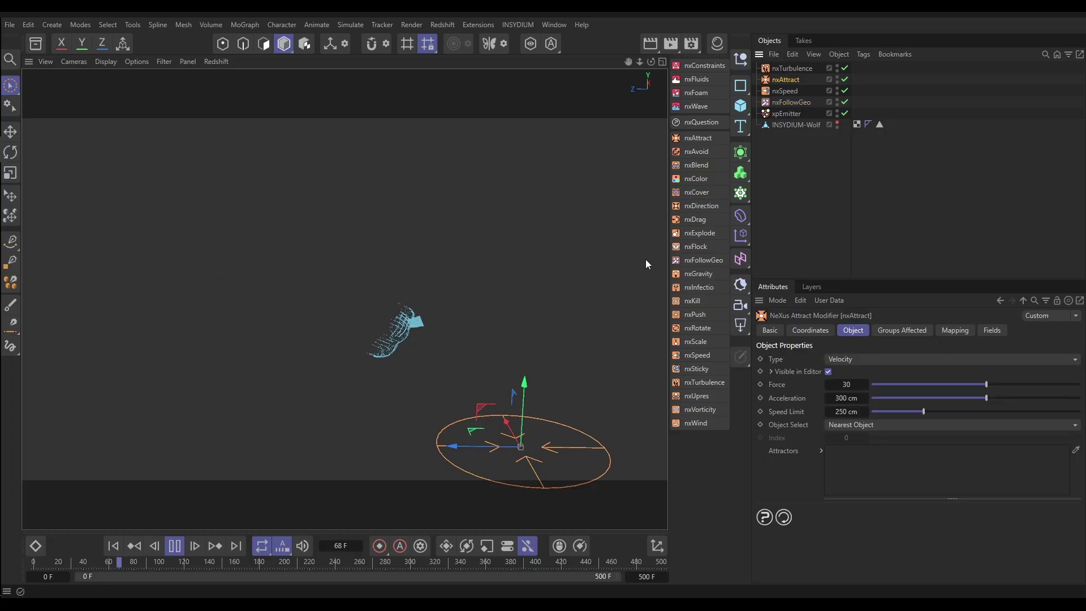
left_click(362, 394)
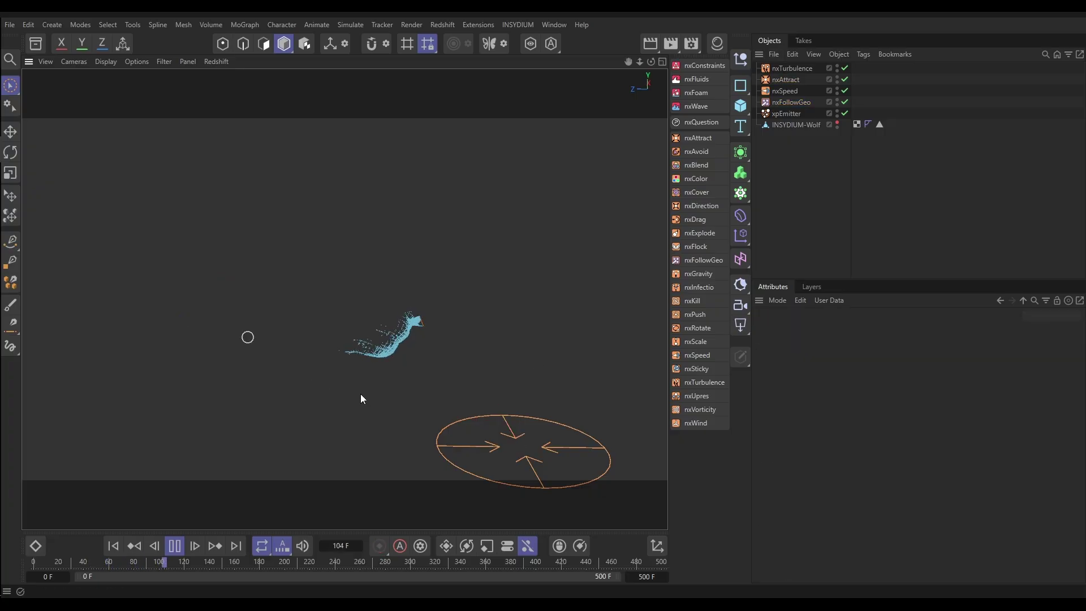
left_click(520, 447)
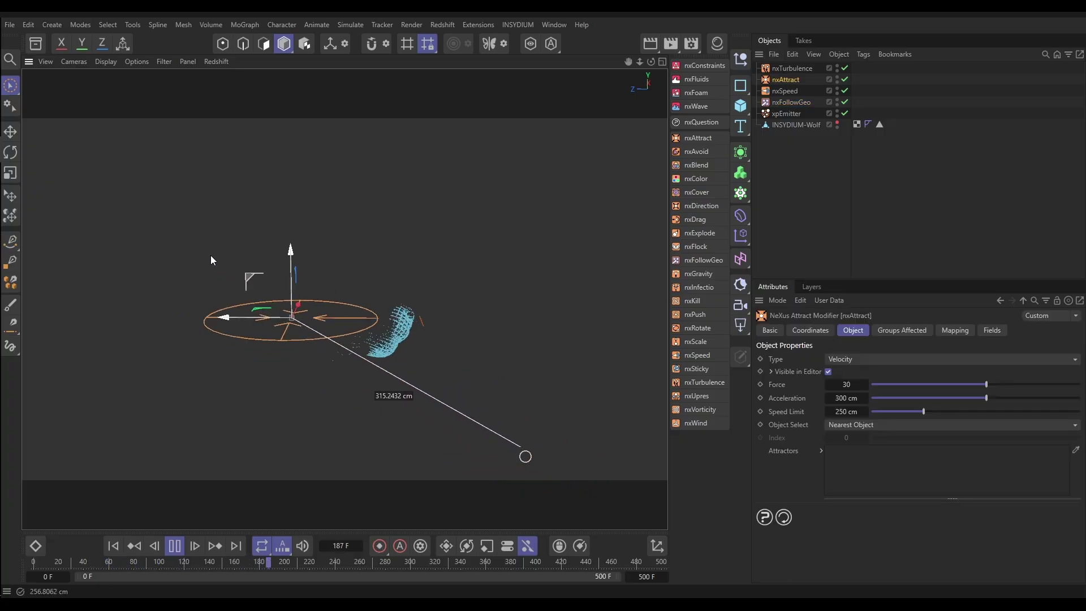